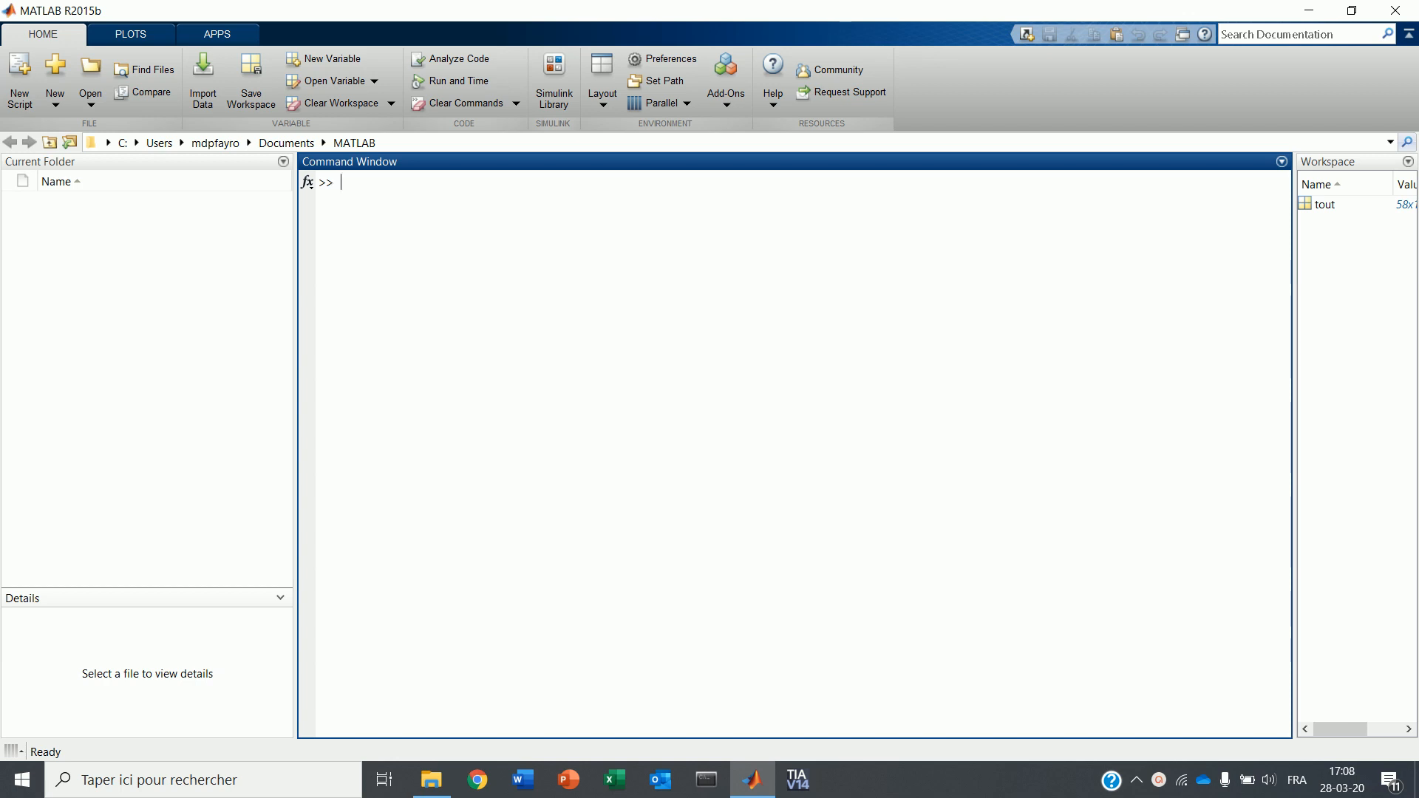
Open the Simulink library and create a new blank model, placing its window beside the library
left_click(553, 112)
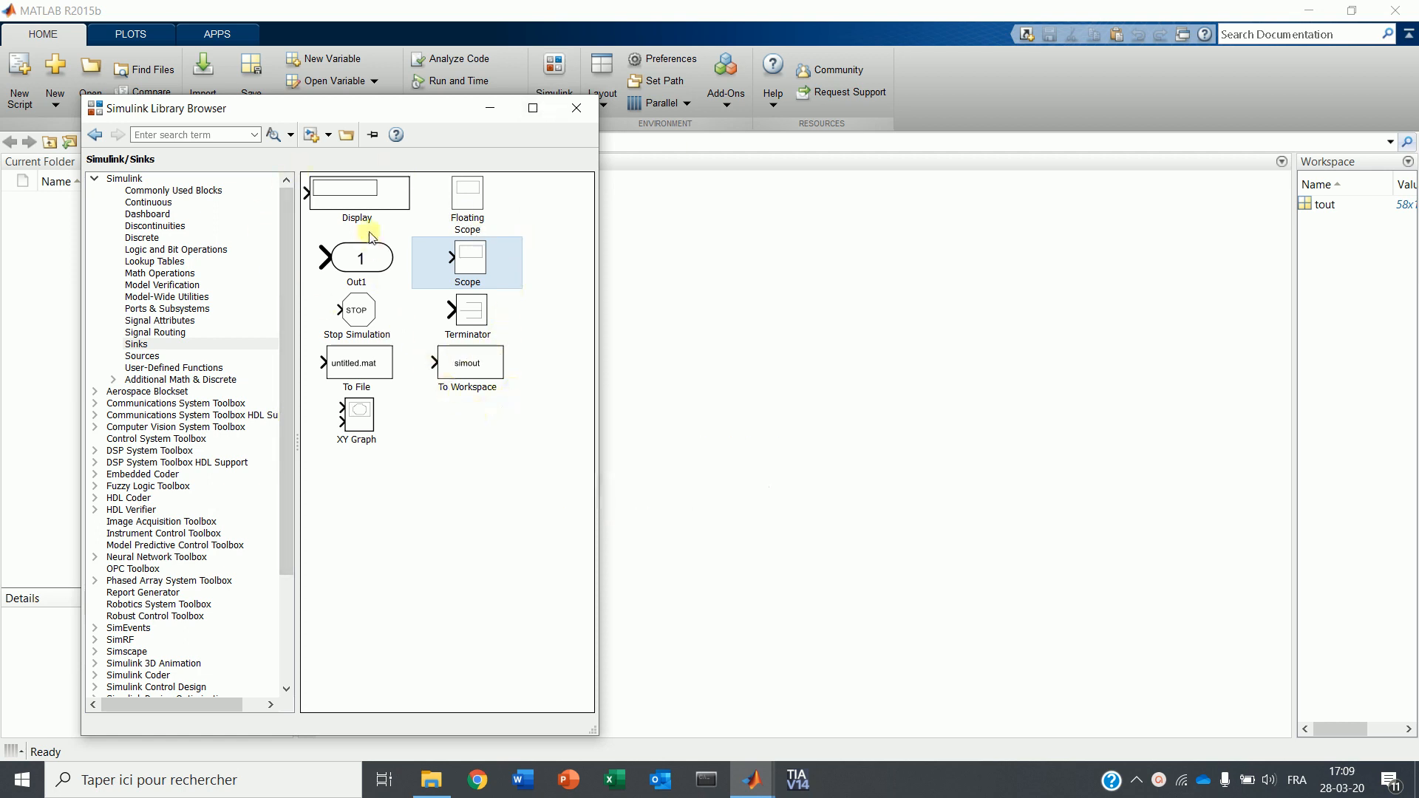
left_click(329, 136)
left_click(330, 160)
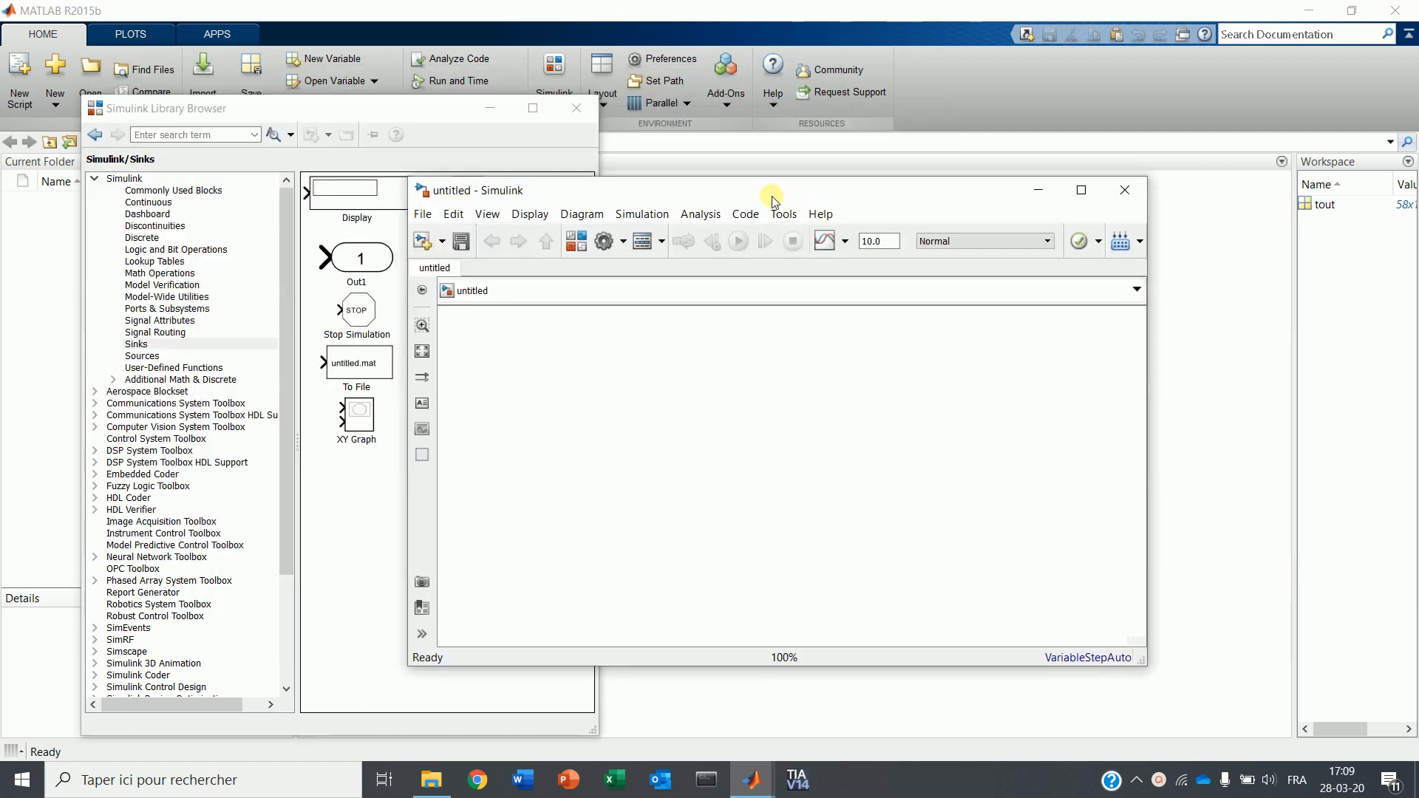
left_click_drag(774, 201, 1015, 183)
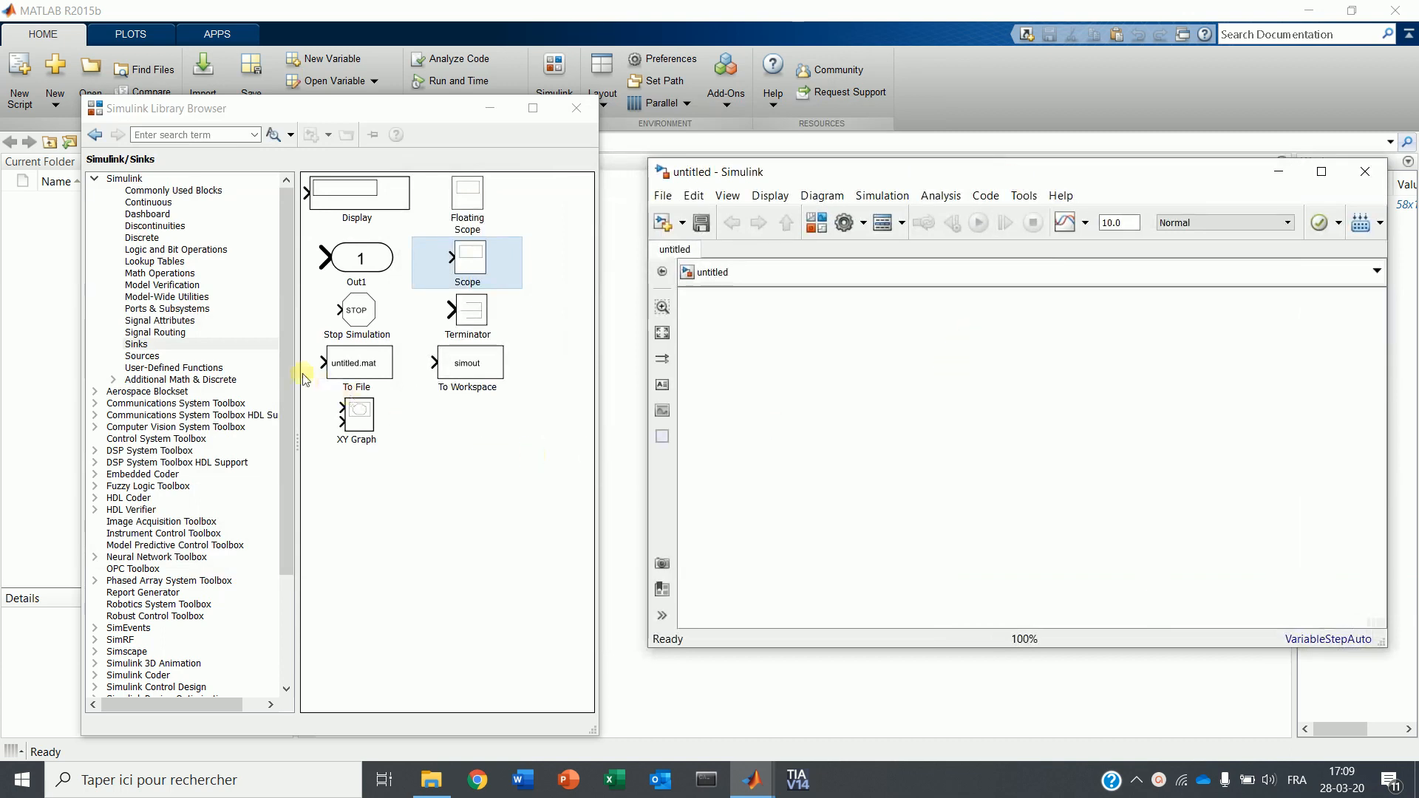
Add a Step block from the Simulink Sources library to the blank model
left_click(264, 353)
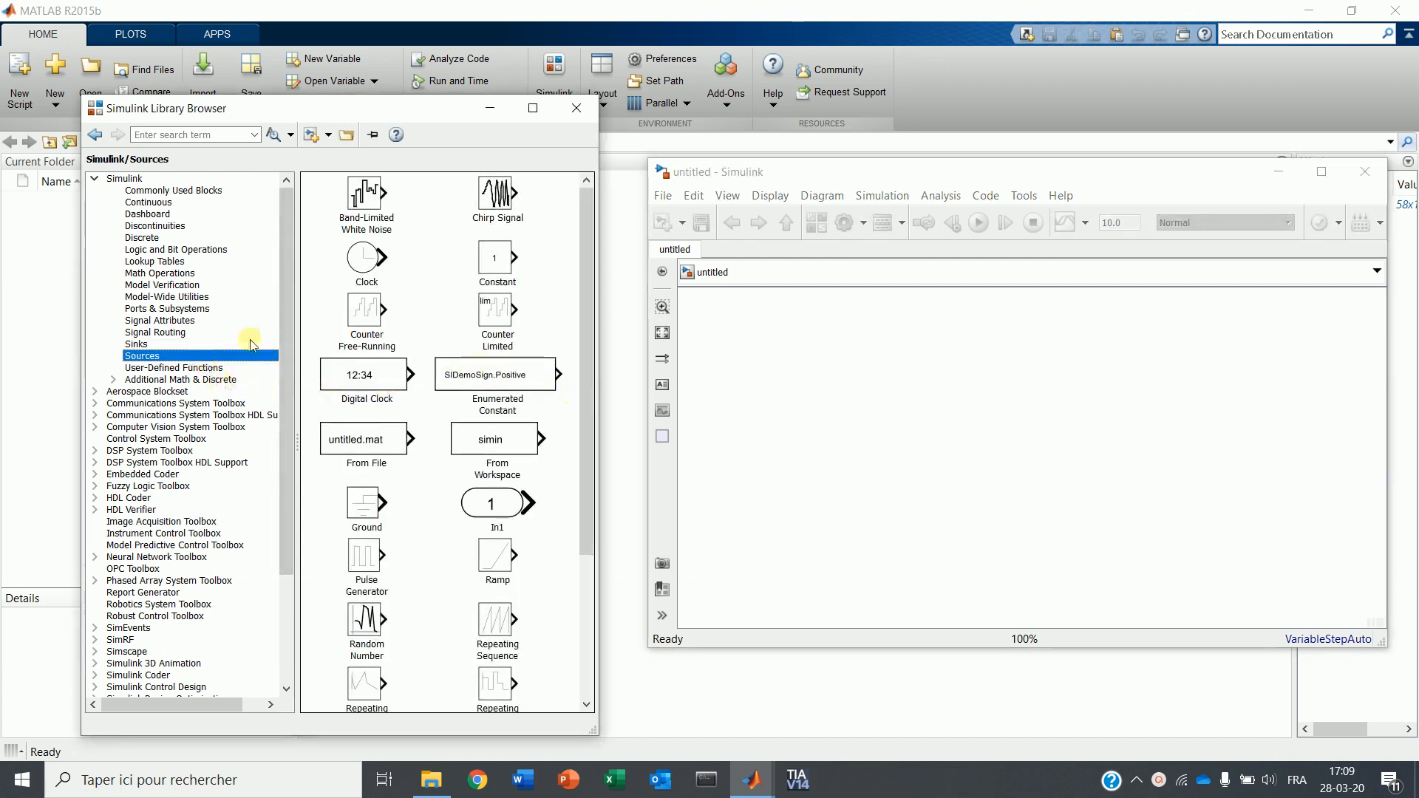
left_click_drag(586, 326, 597, 504)
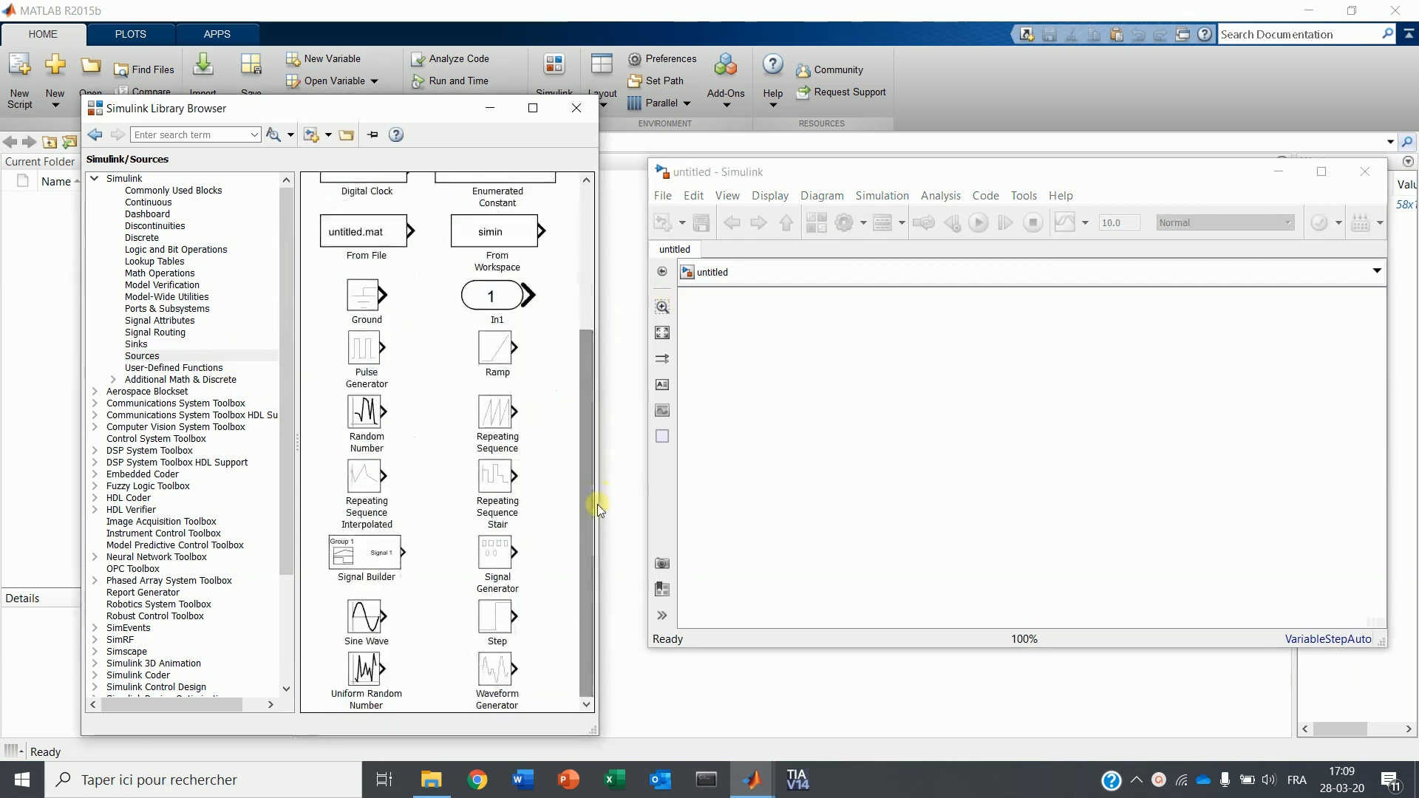
left_click(489, 623)
left_click_drag(488, 623, 856, 397)
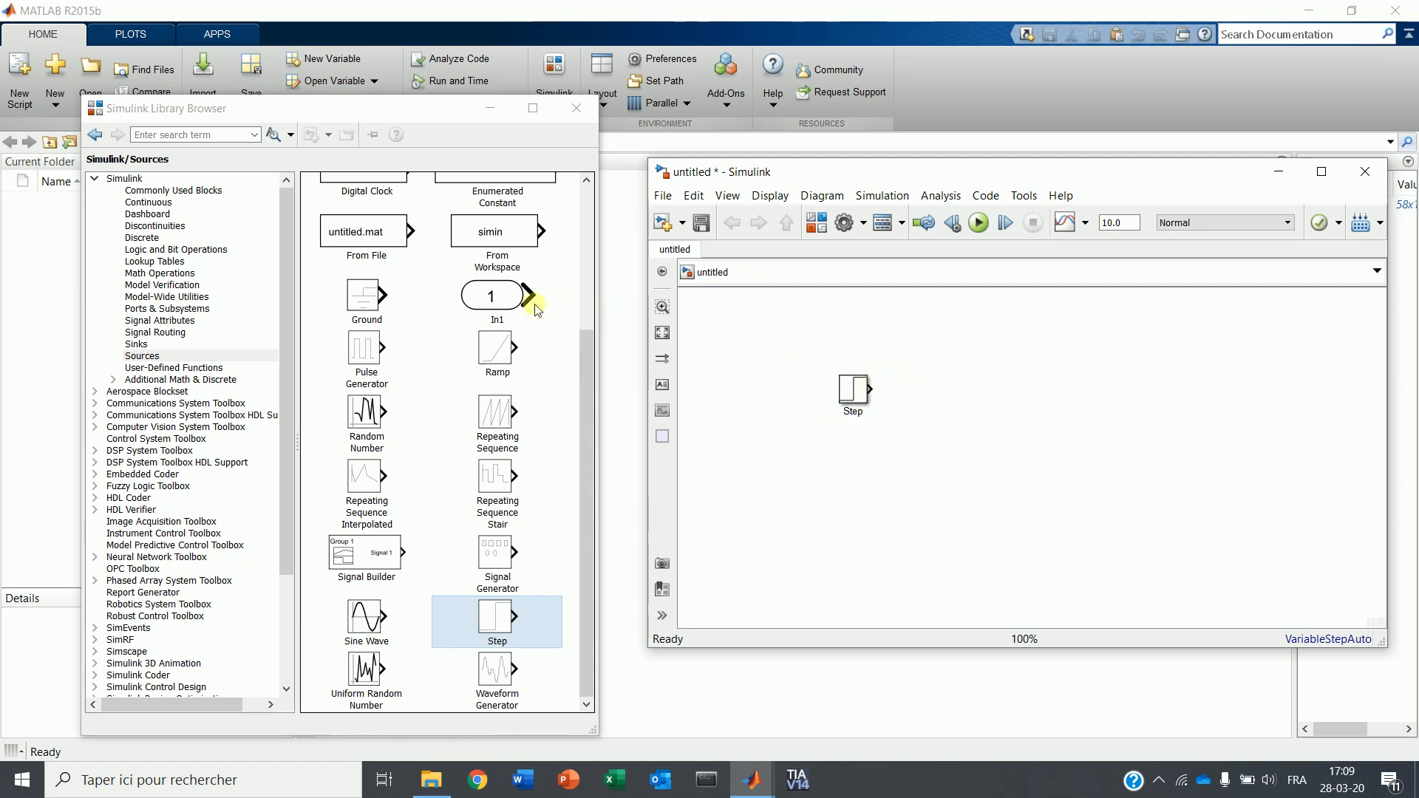
Add a Transfer Fcn block from Continuous and a Scope block from Sinks, lined up after the Step block
left_click(165, 205)
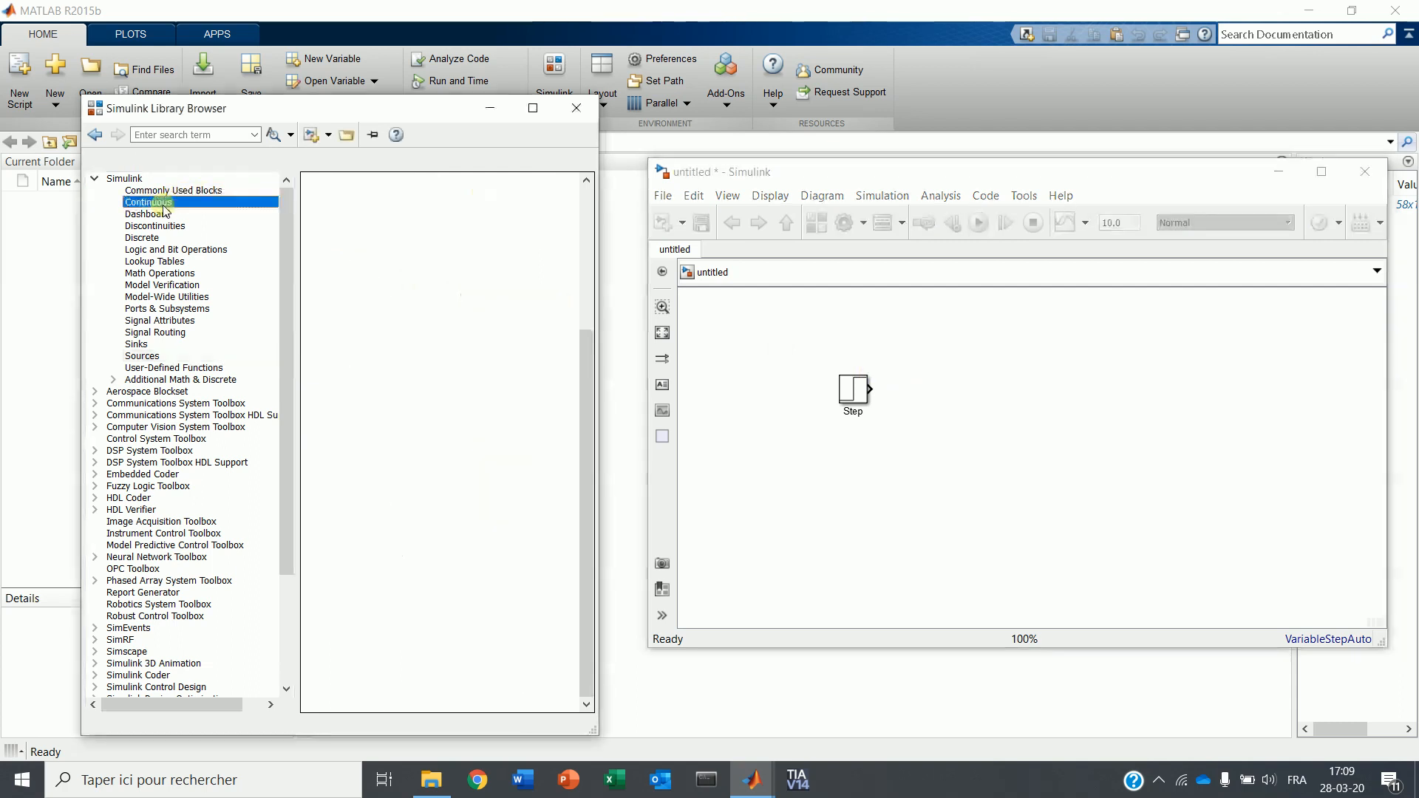
left_click_drag(532, 335, 971, 399)
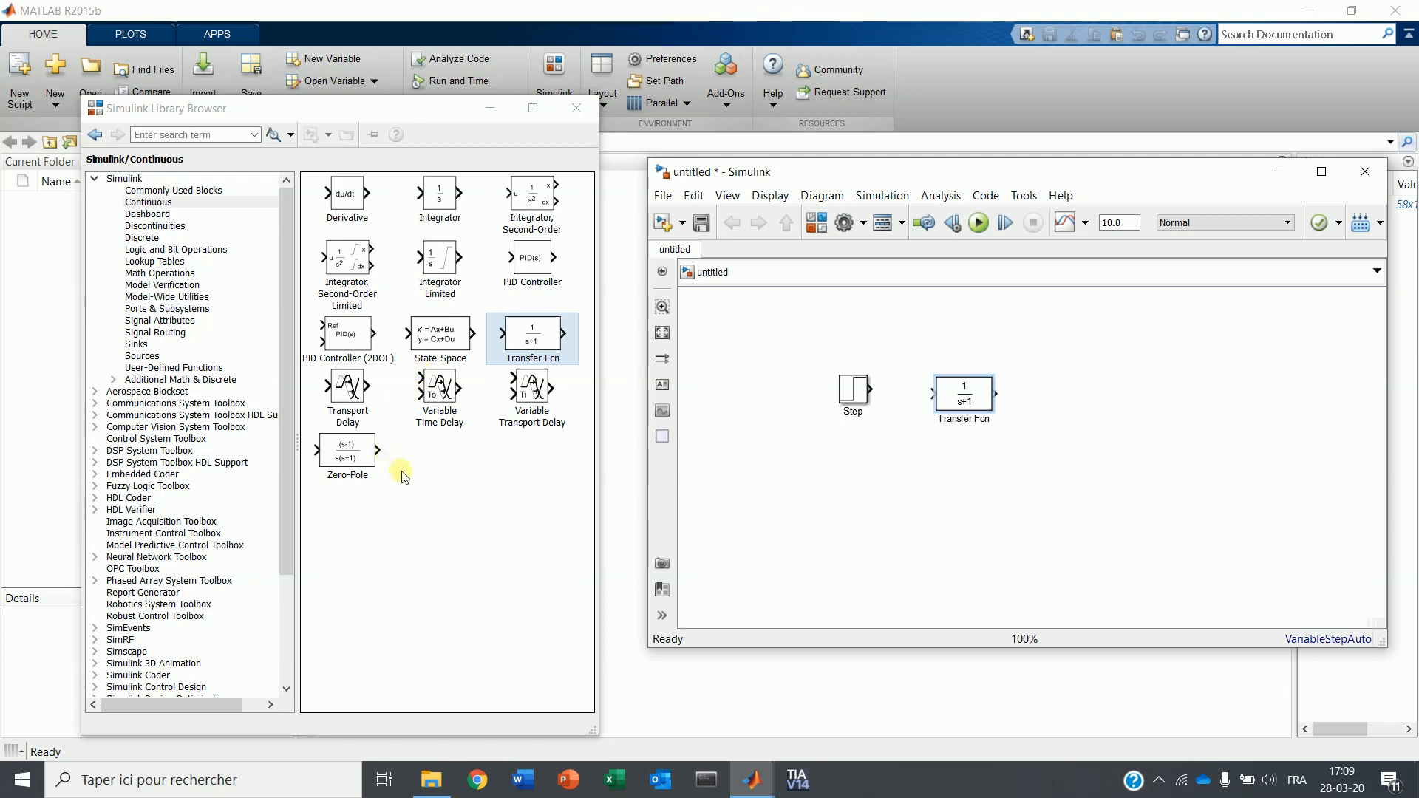
left_click(138, 345)
left_click_drag(468, 264, 1090, 396)
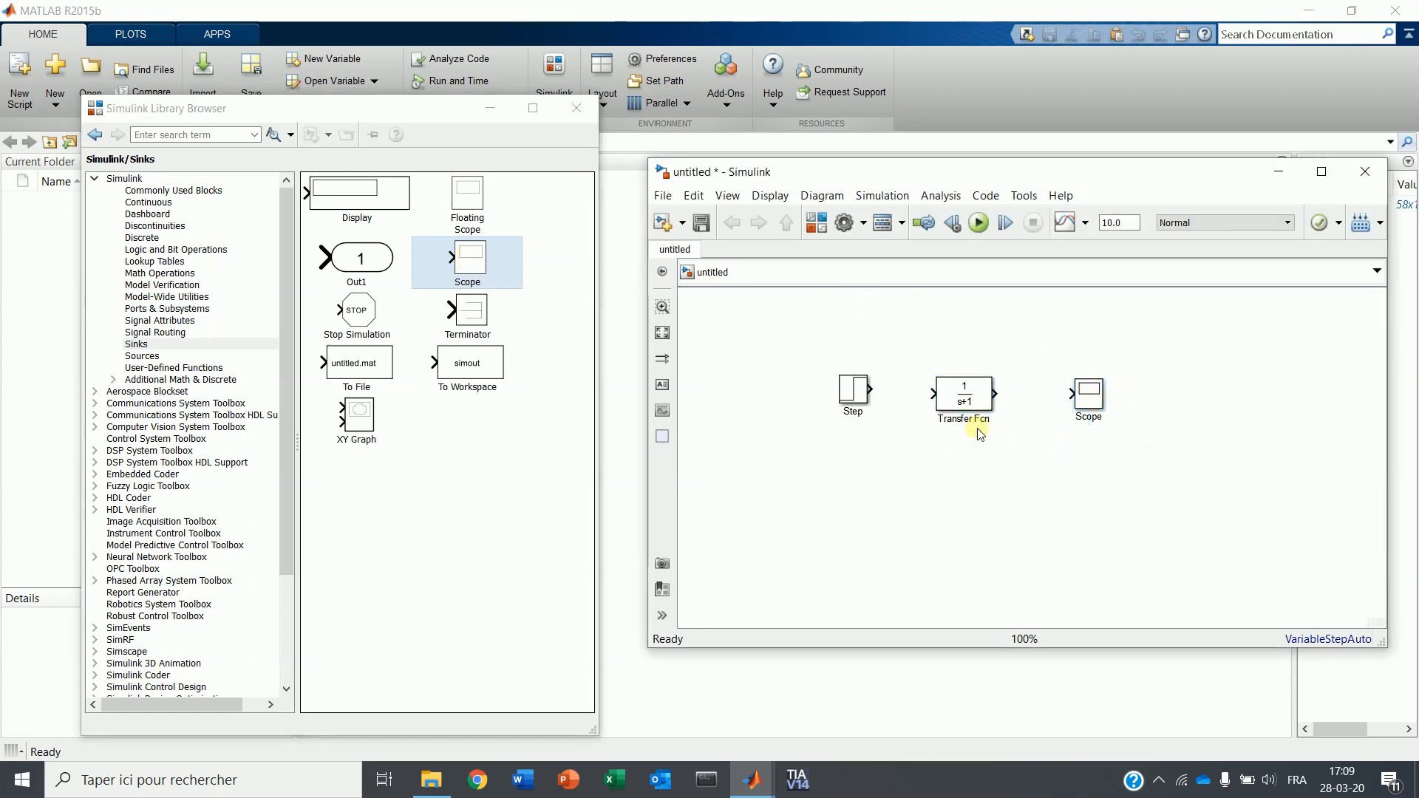
Set the Step block's step time to 0 and accept its other parameters as they are
left_click(855, 394)
double_click(855, 396)
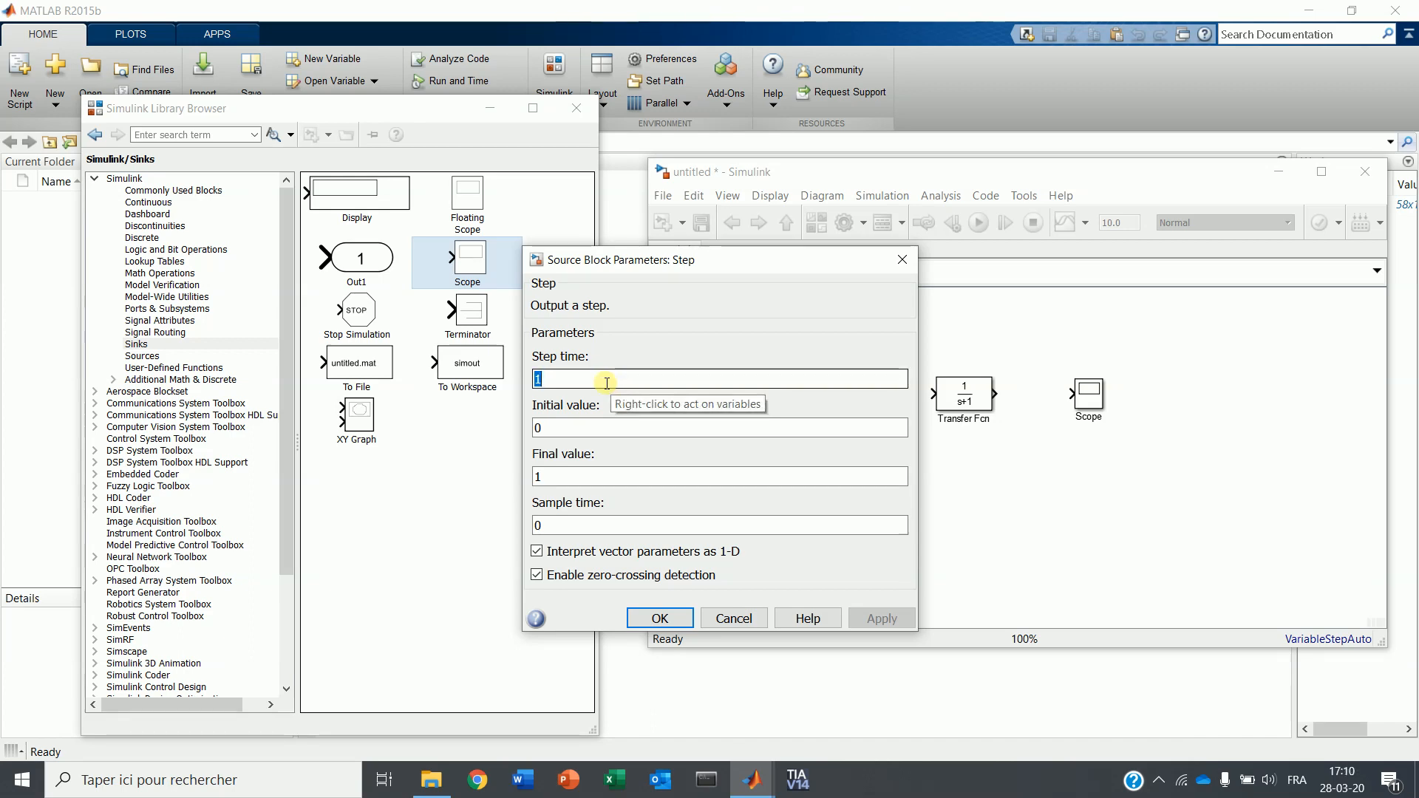
type("0")
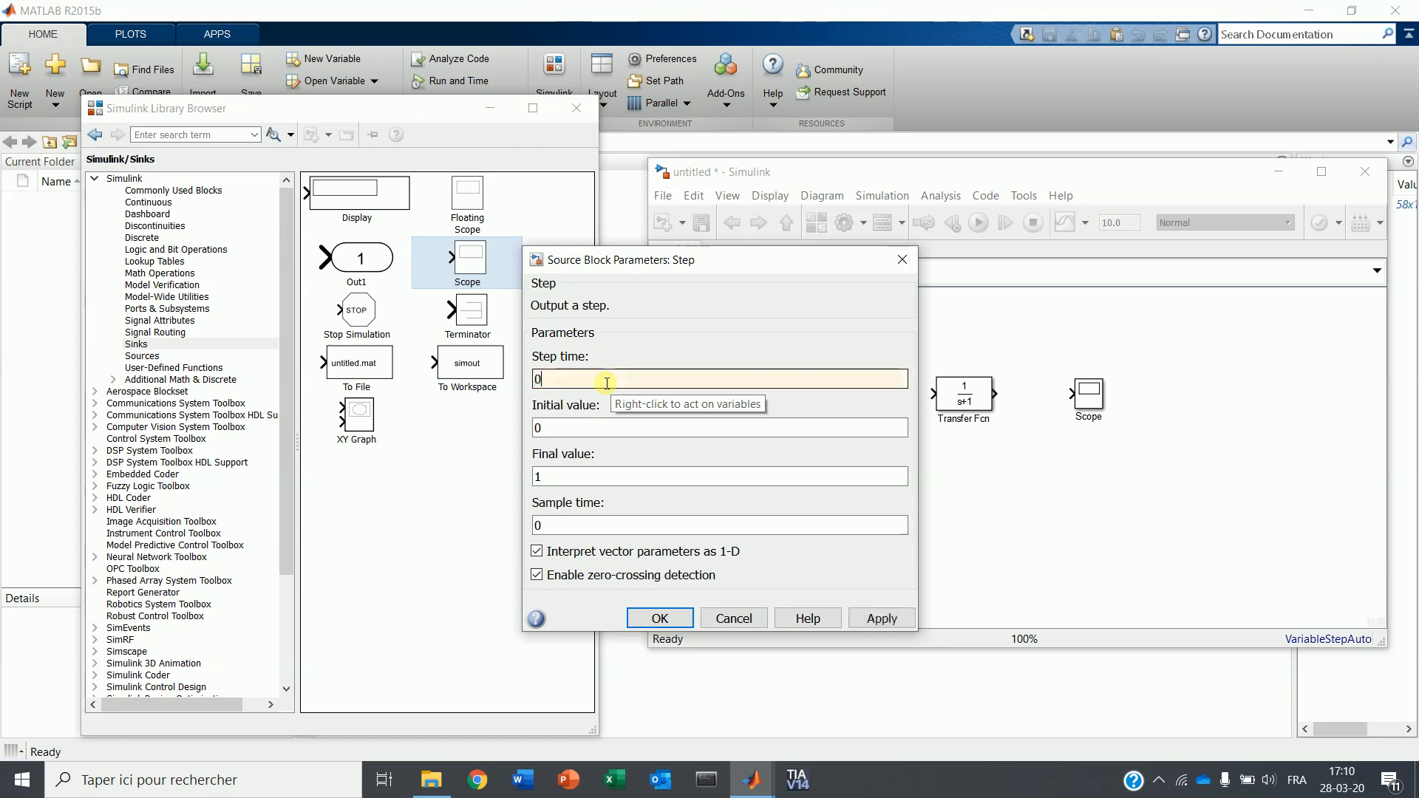
double_click(591, 420)
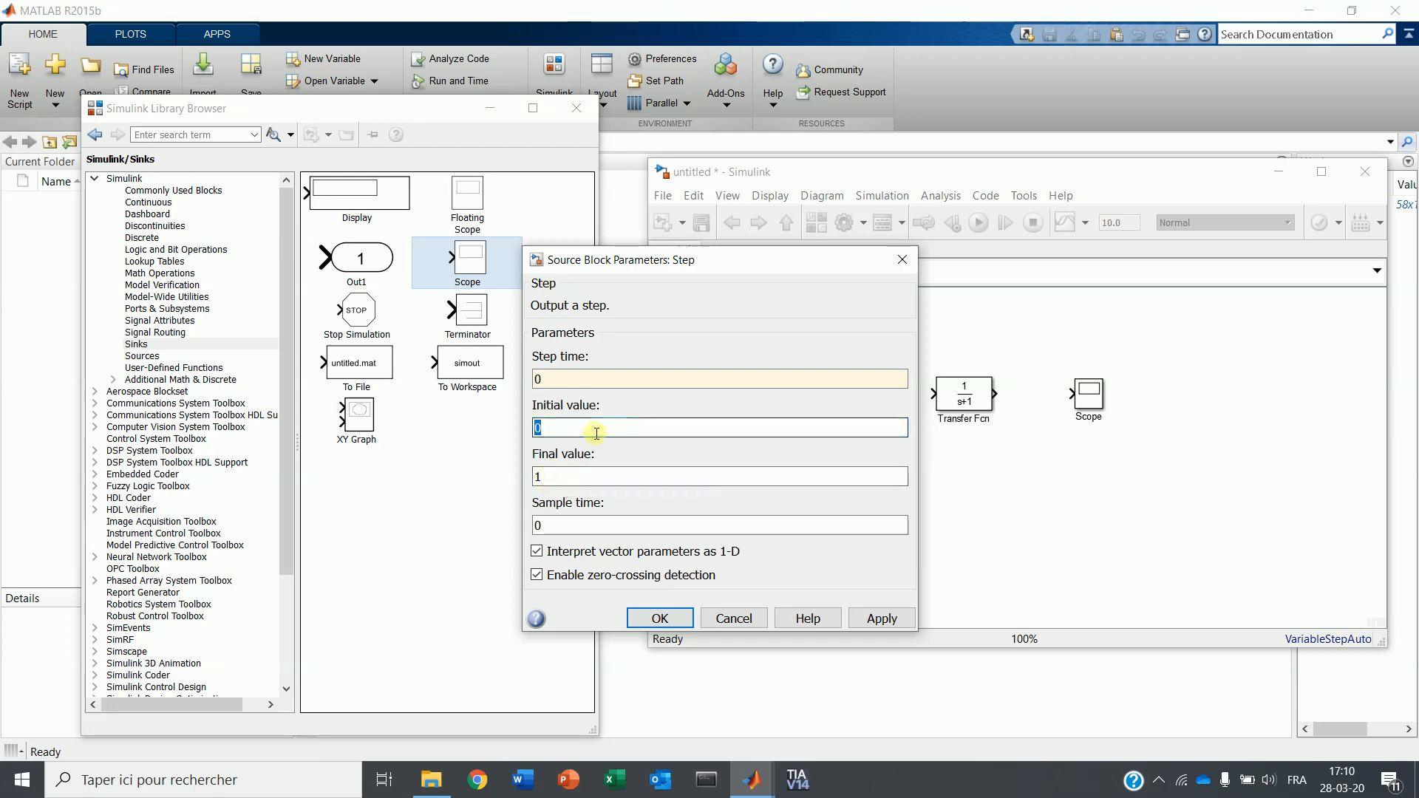
left_click(583, 470)
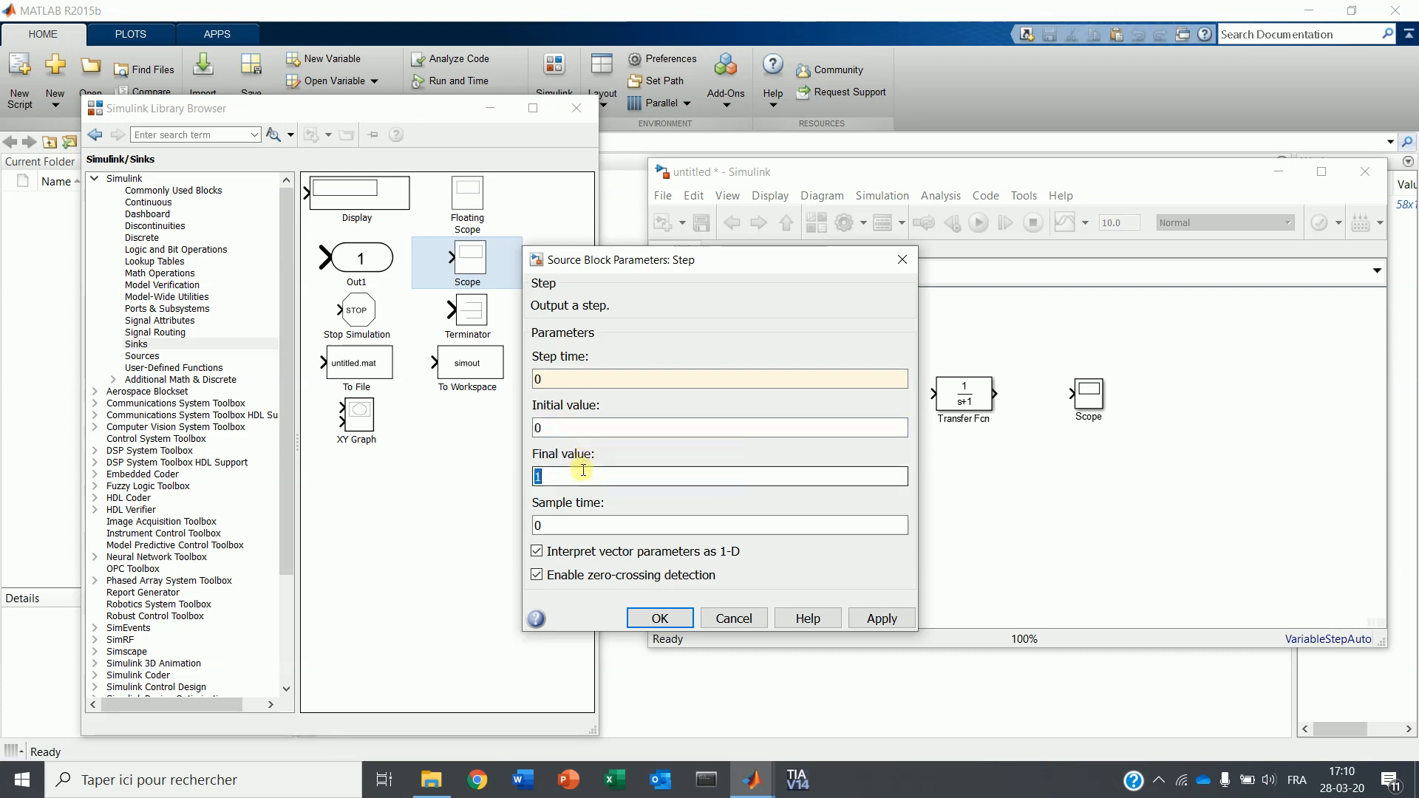
left_click(562, 522)
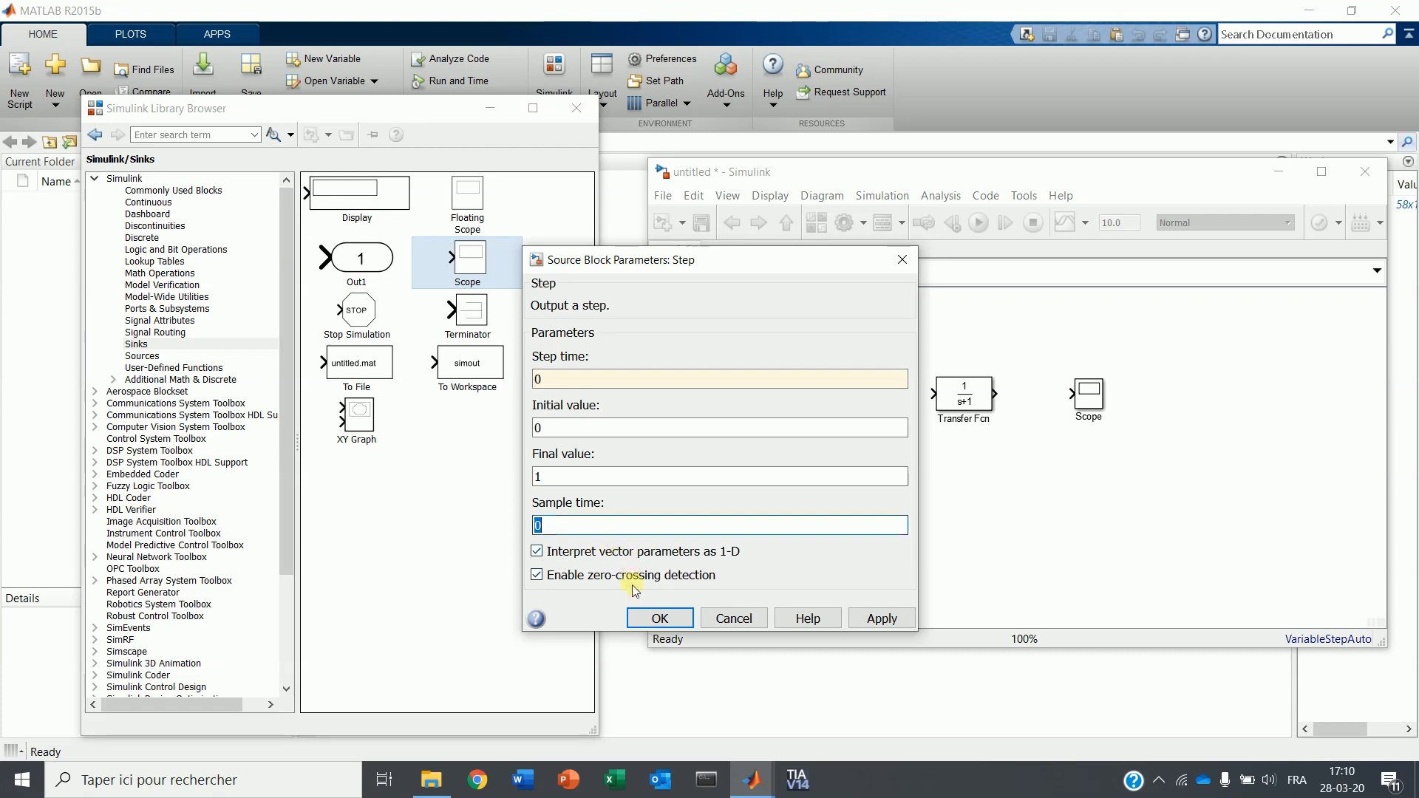
left_click(645, 616)
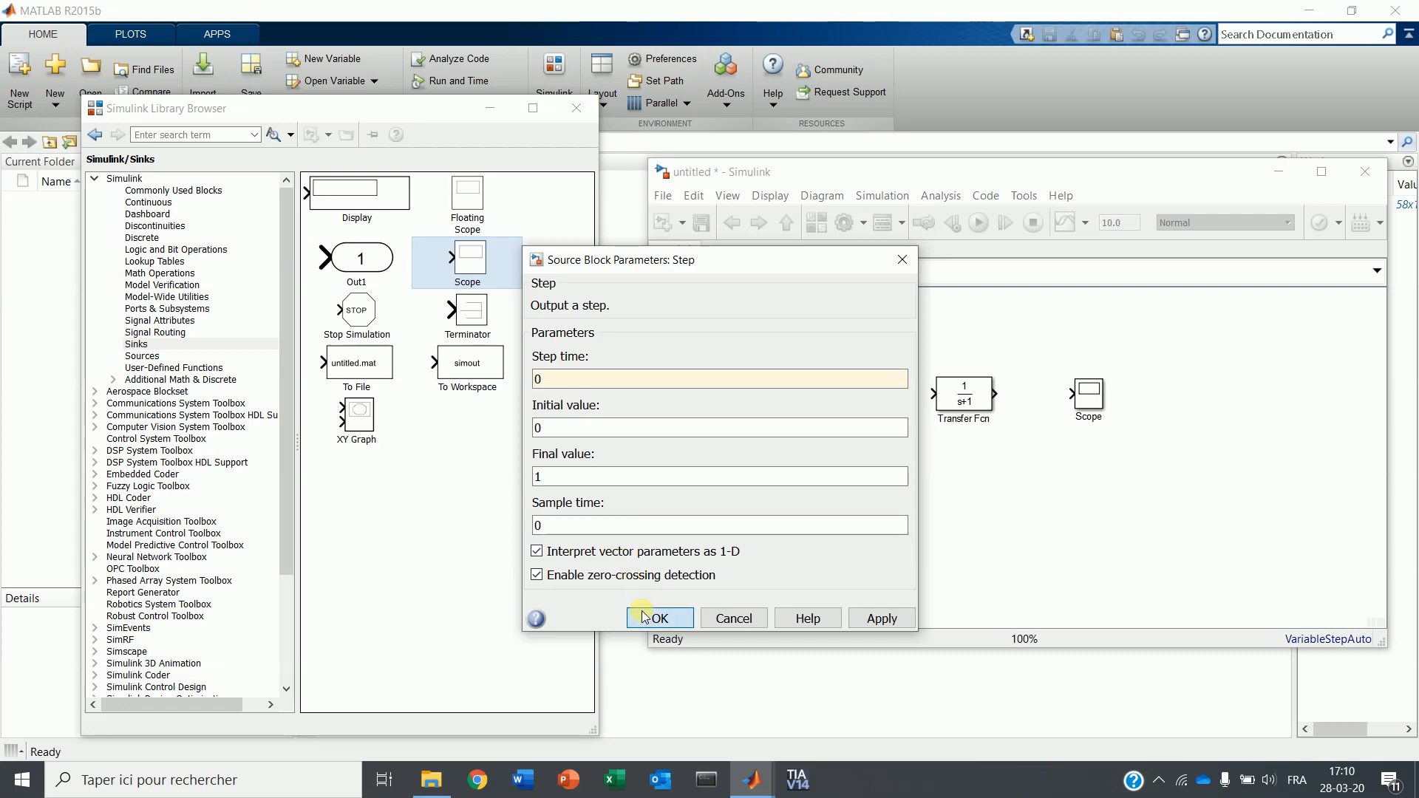
Set the Transfer Fcn numerator coefficients to [1 1] and the denominator coefficients to [1 2 3 1]
left_click(970, 399)
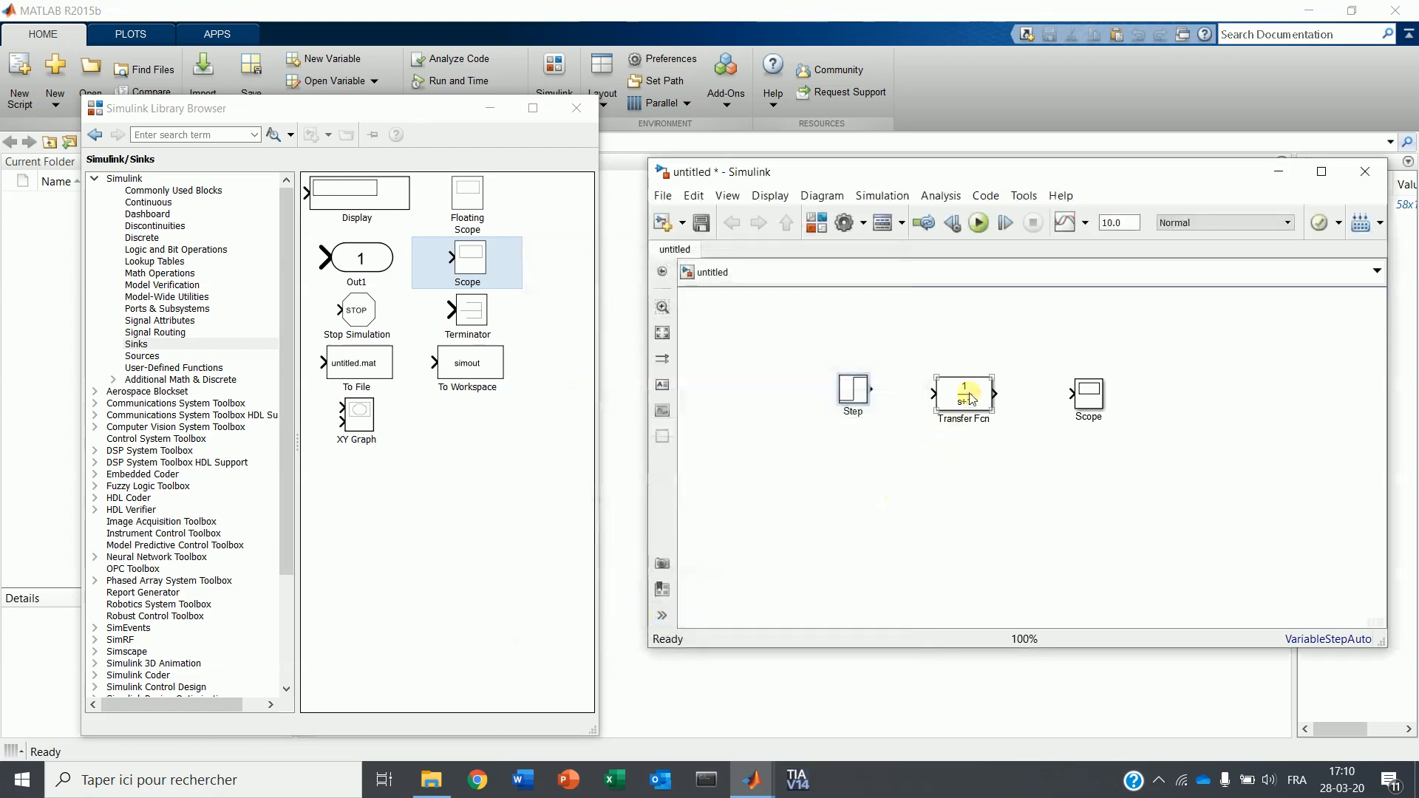
double_click(971, 399)
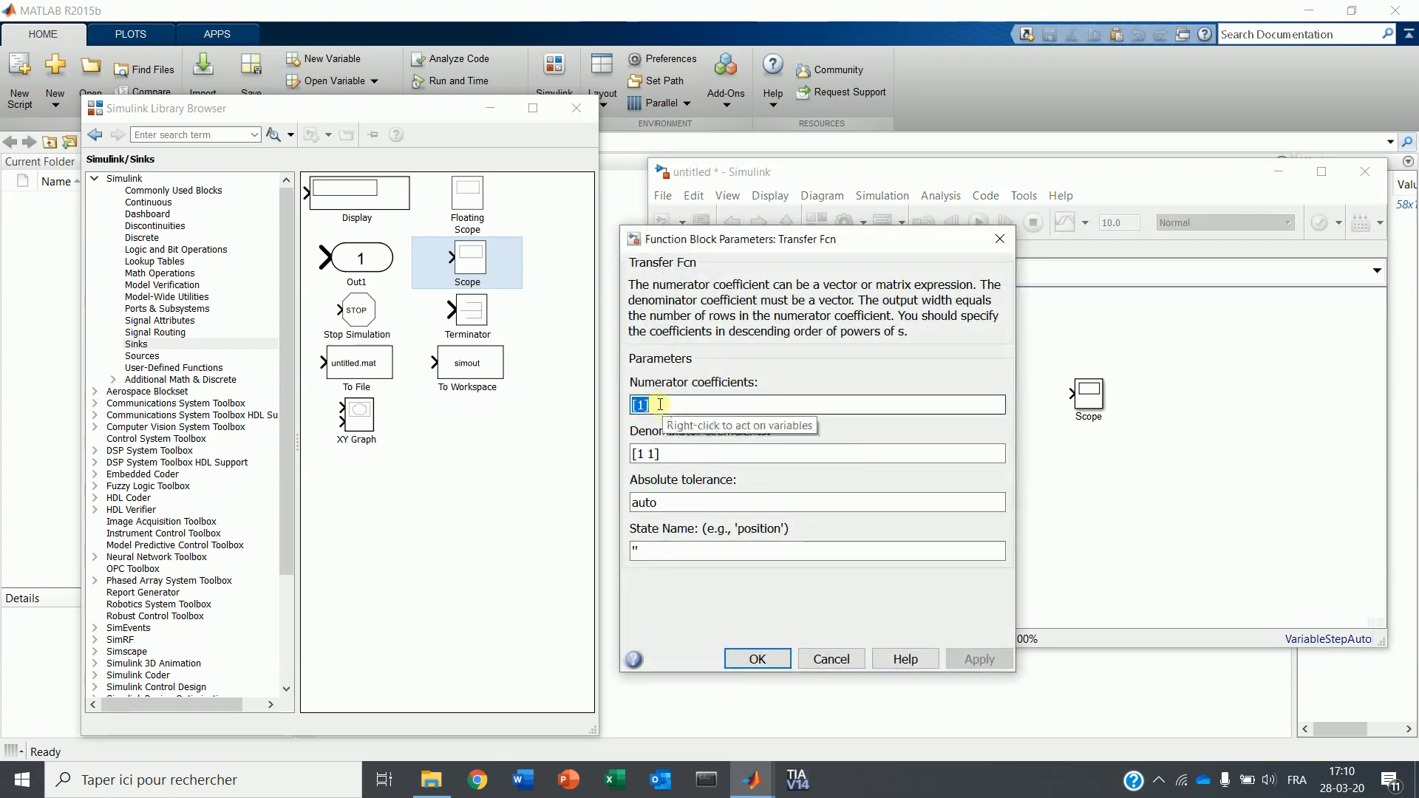
key("Tab")
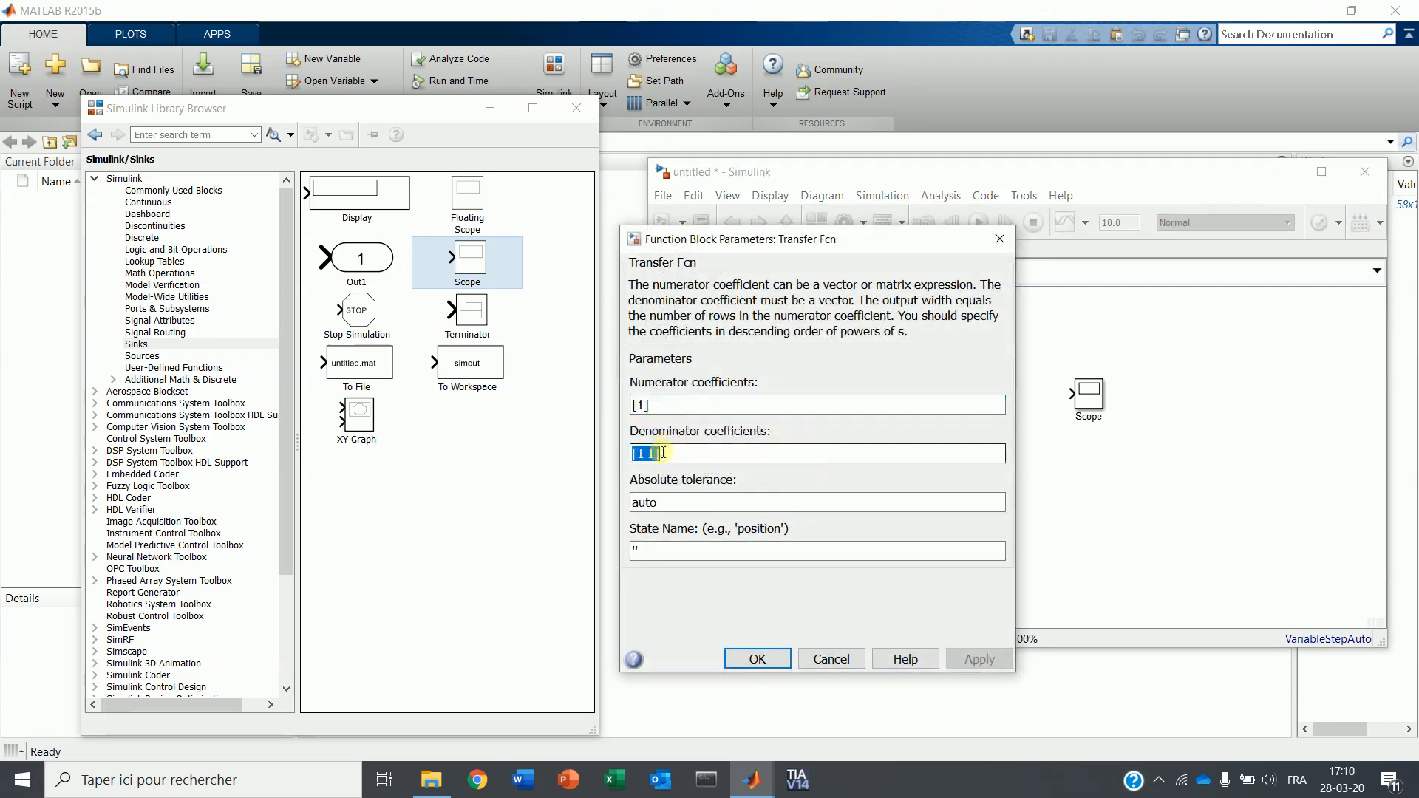
left_click(640, 405)
left_click(640, 405)
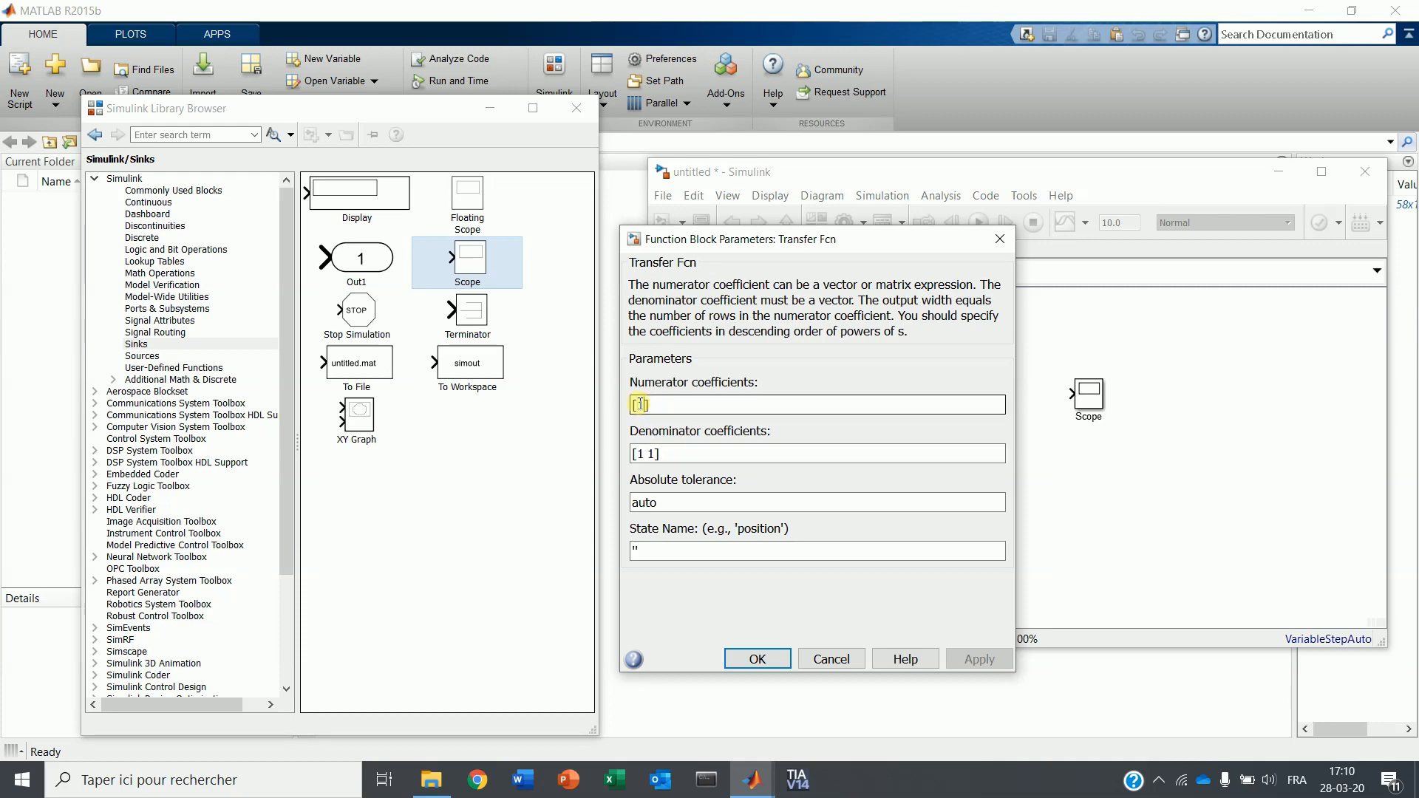
type("1")
left_click(641, 453)
left_click(642, 452)
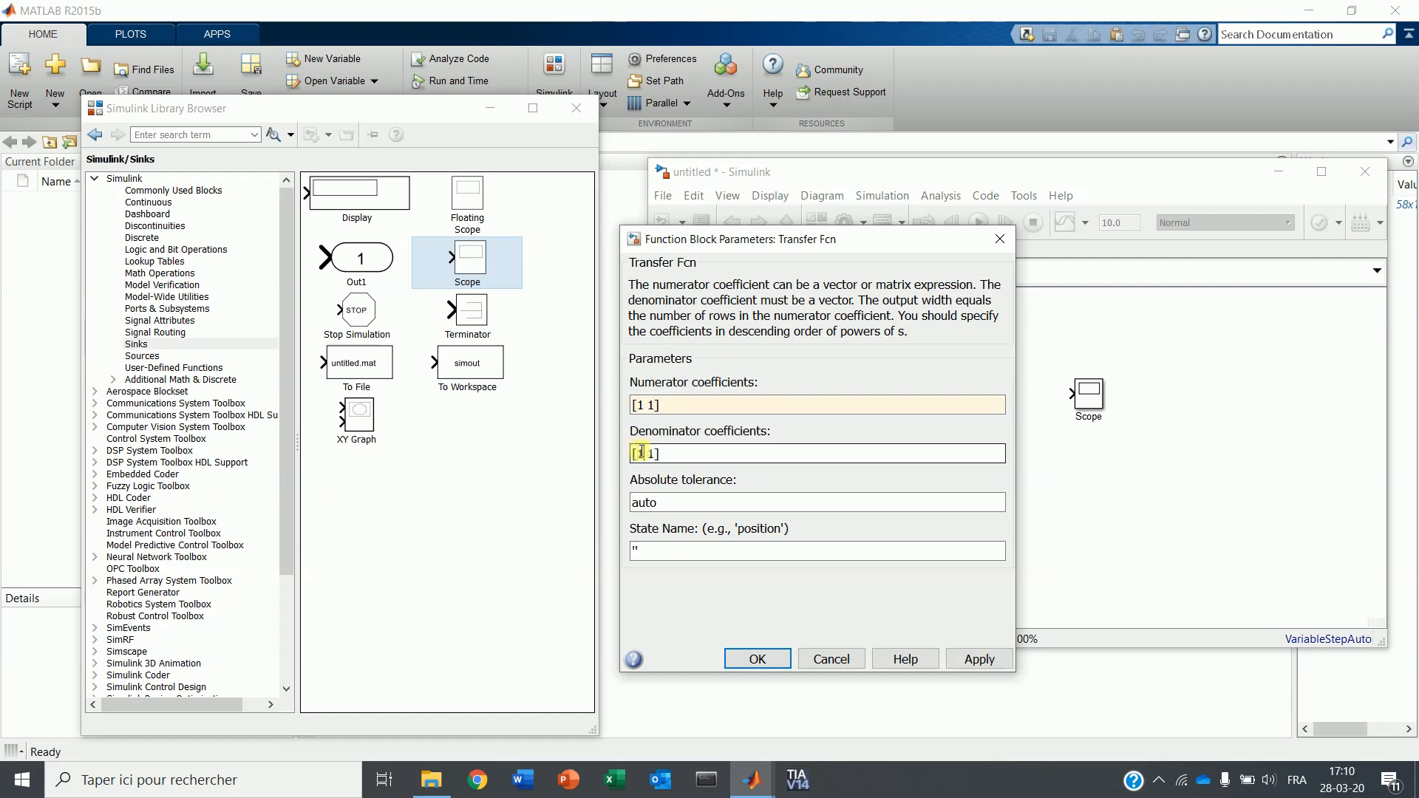
type("2 3")
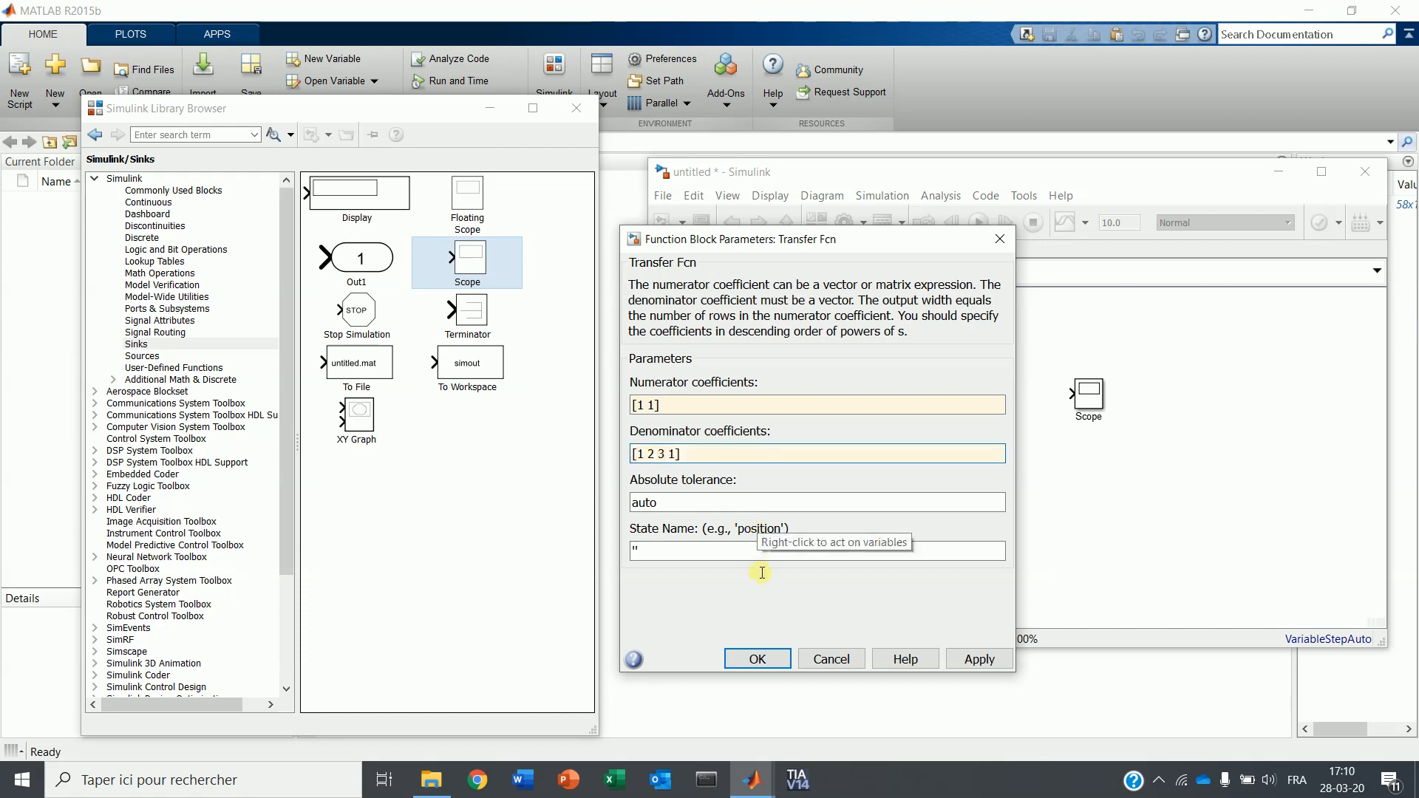
left_click(757, 659)
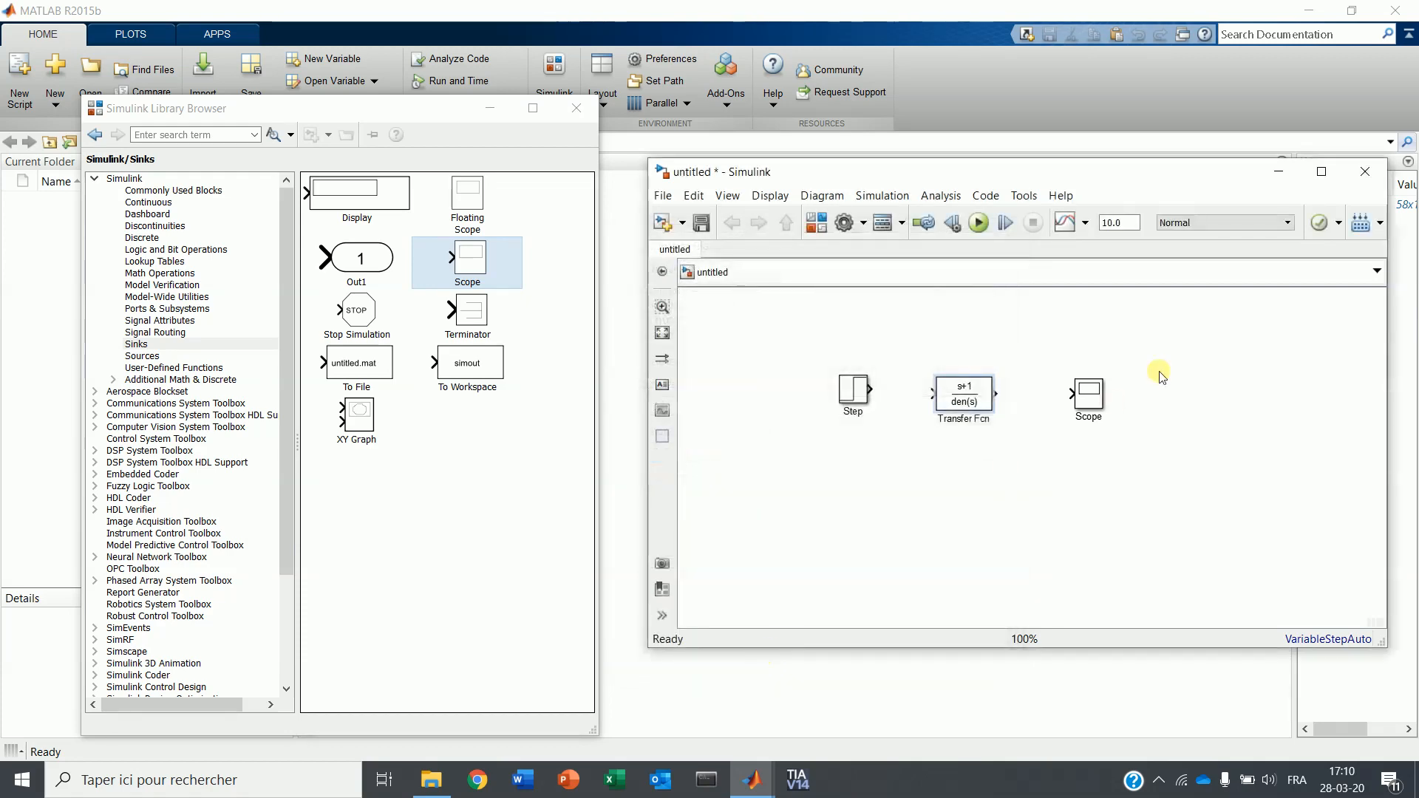
Set the Scope block's number of input ports to 2
left_click(1093, 401)
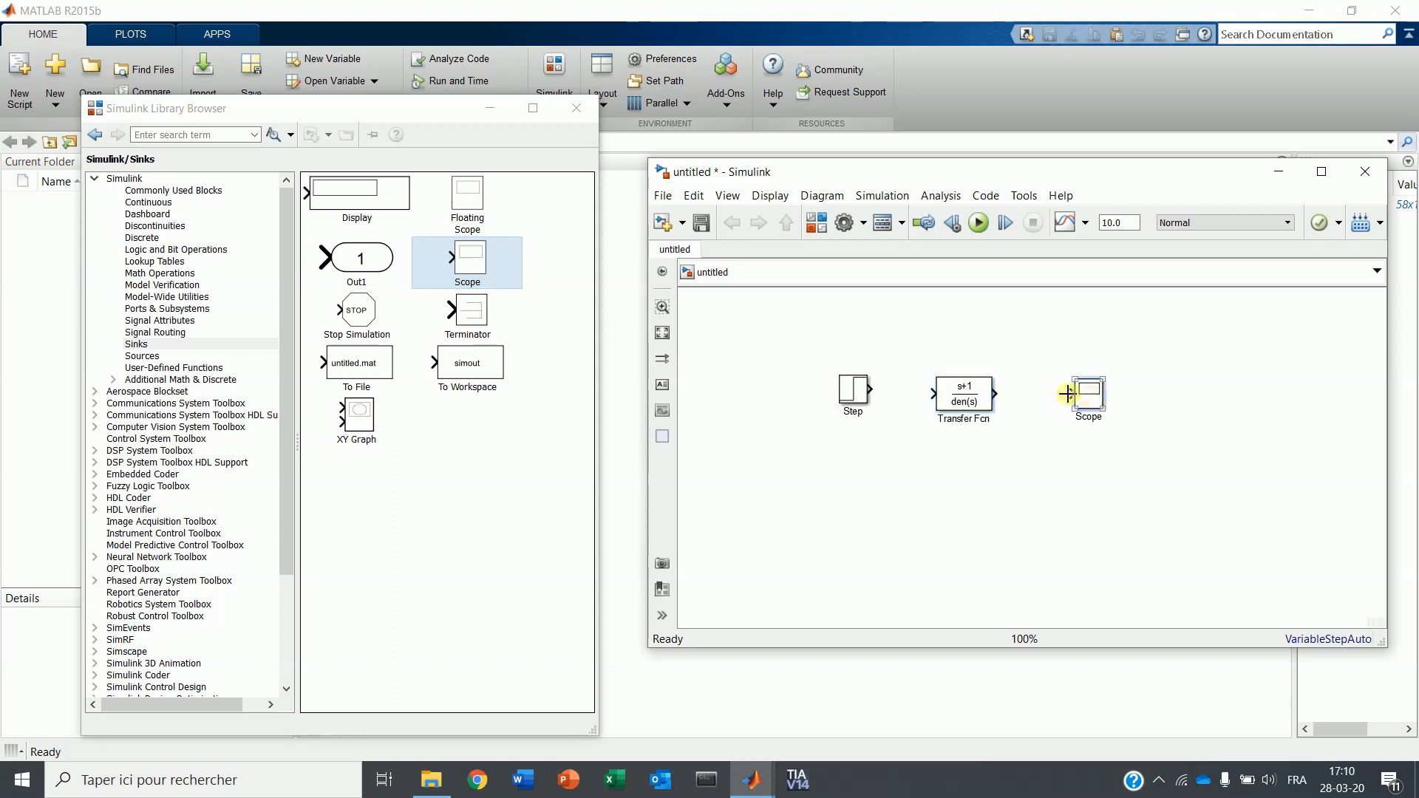
right_click(1085, 395)
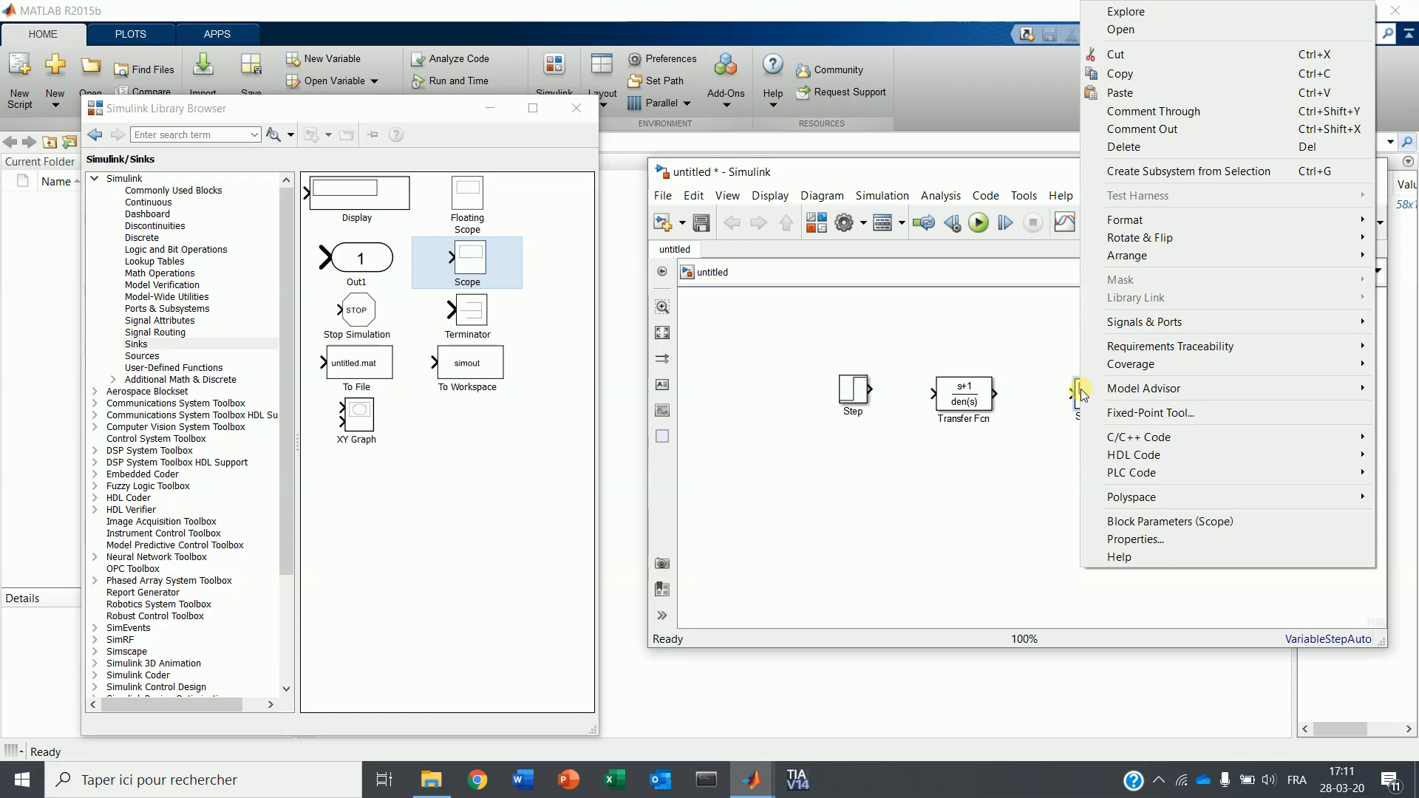
mouse_move(1155, 330)
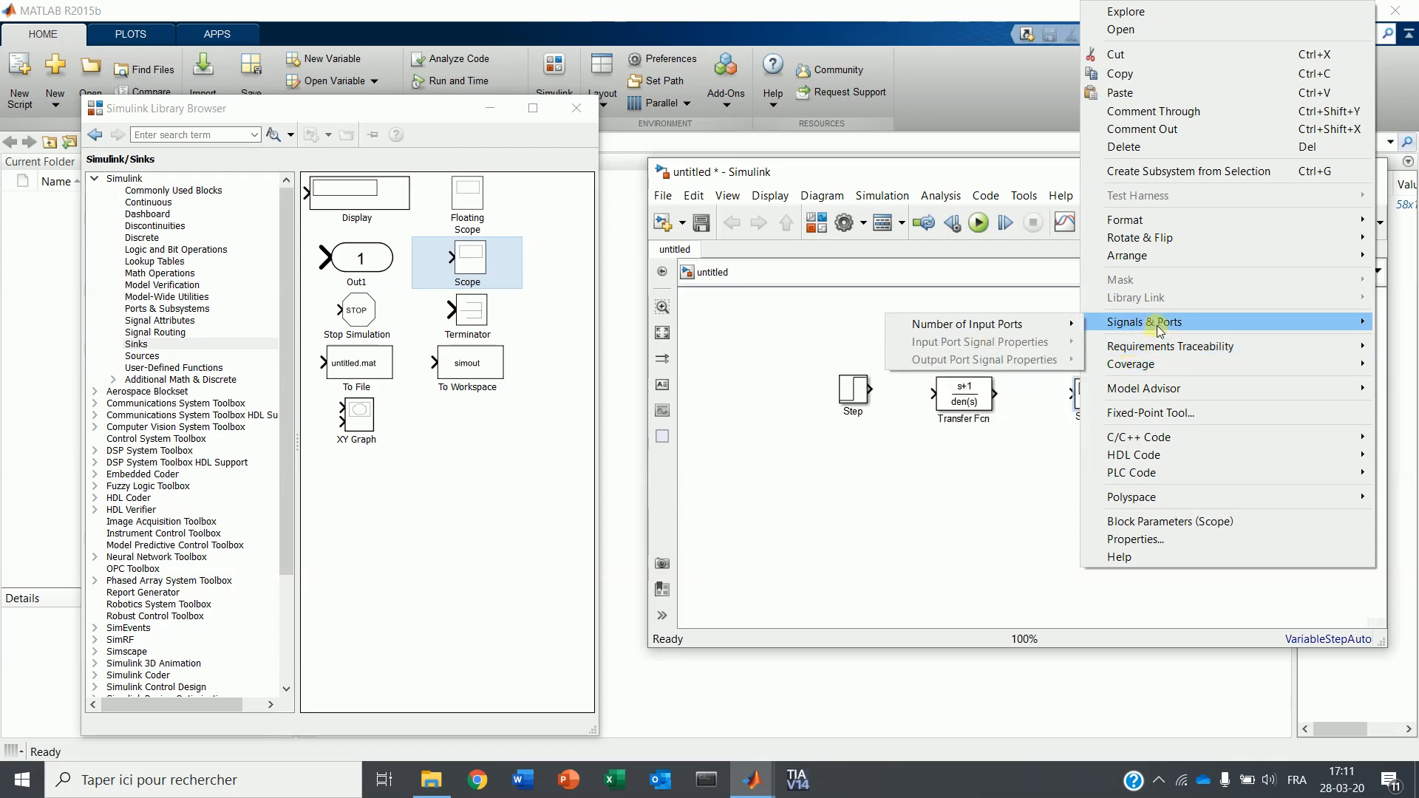
mouse_move(1057, 326)
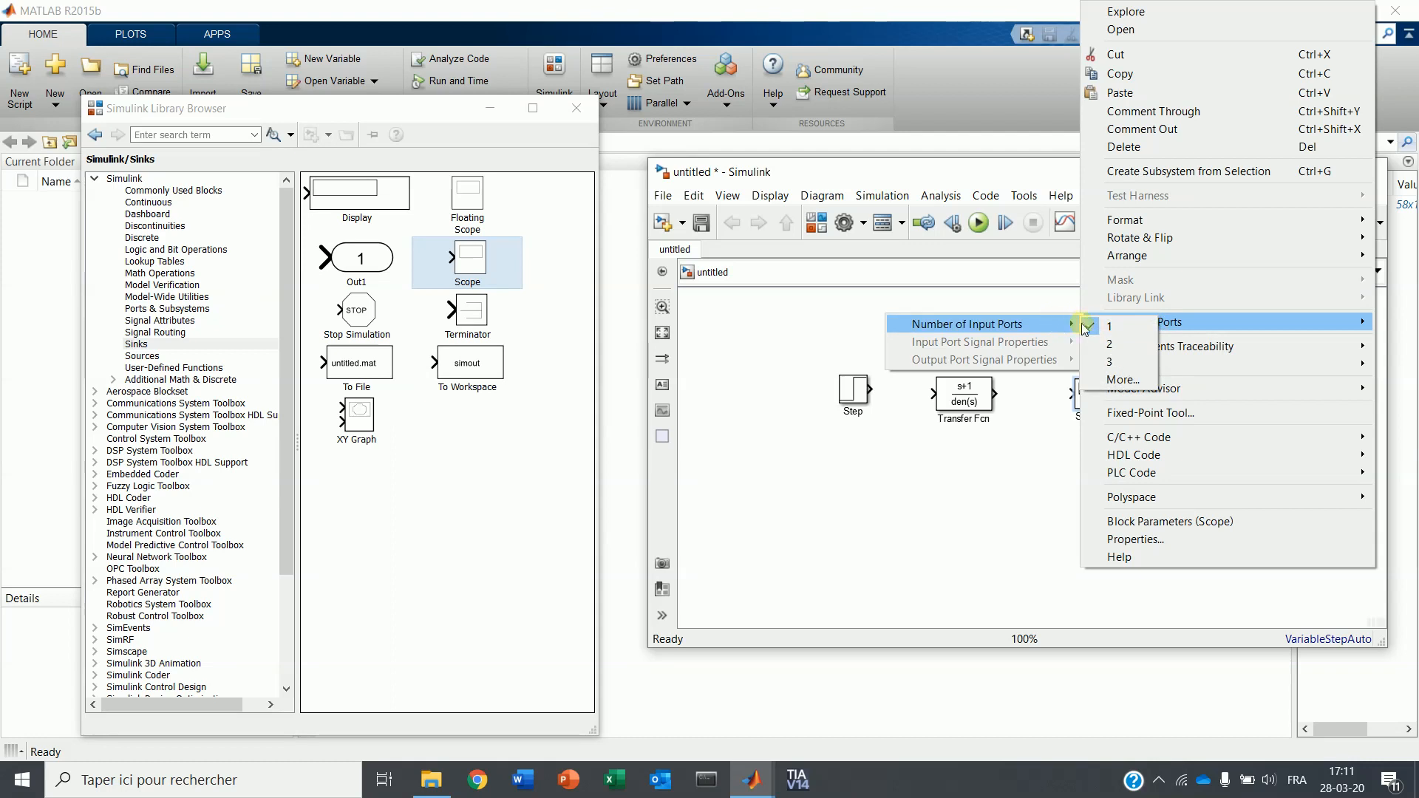
left_click(1117, 345)
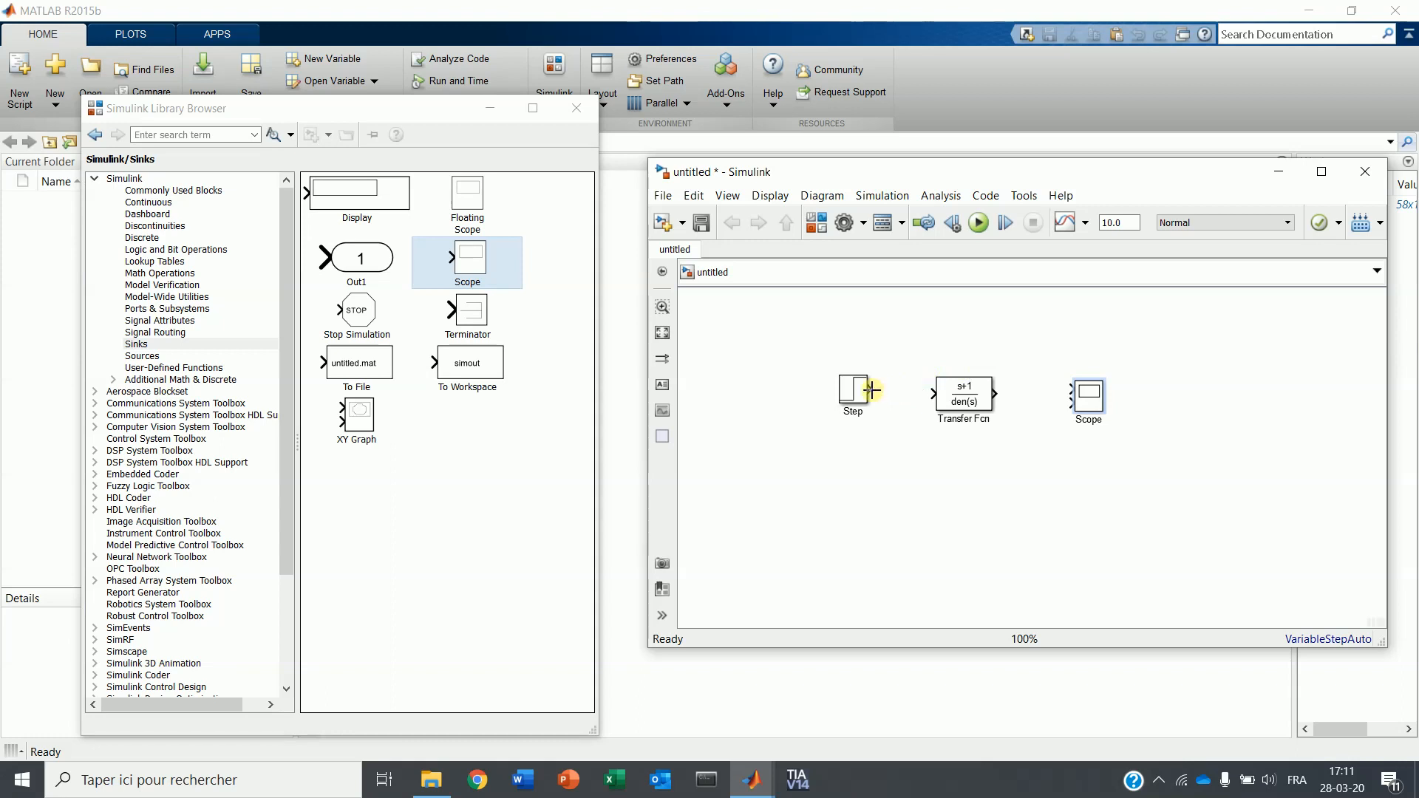
Wire Step through Transfer Fcn to the Scope's second input, and branch the Step signal to its first input
left_click_drag(872, 389, 931, 395)
left_click(967, 398)
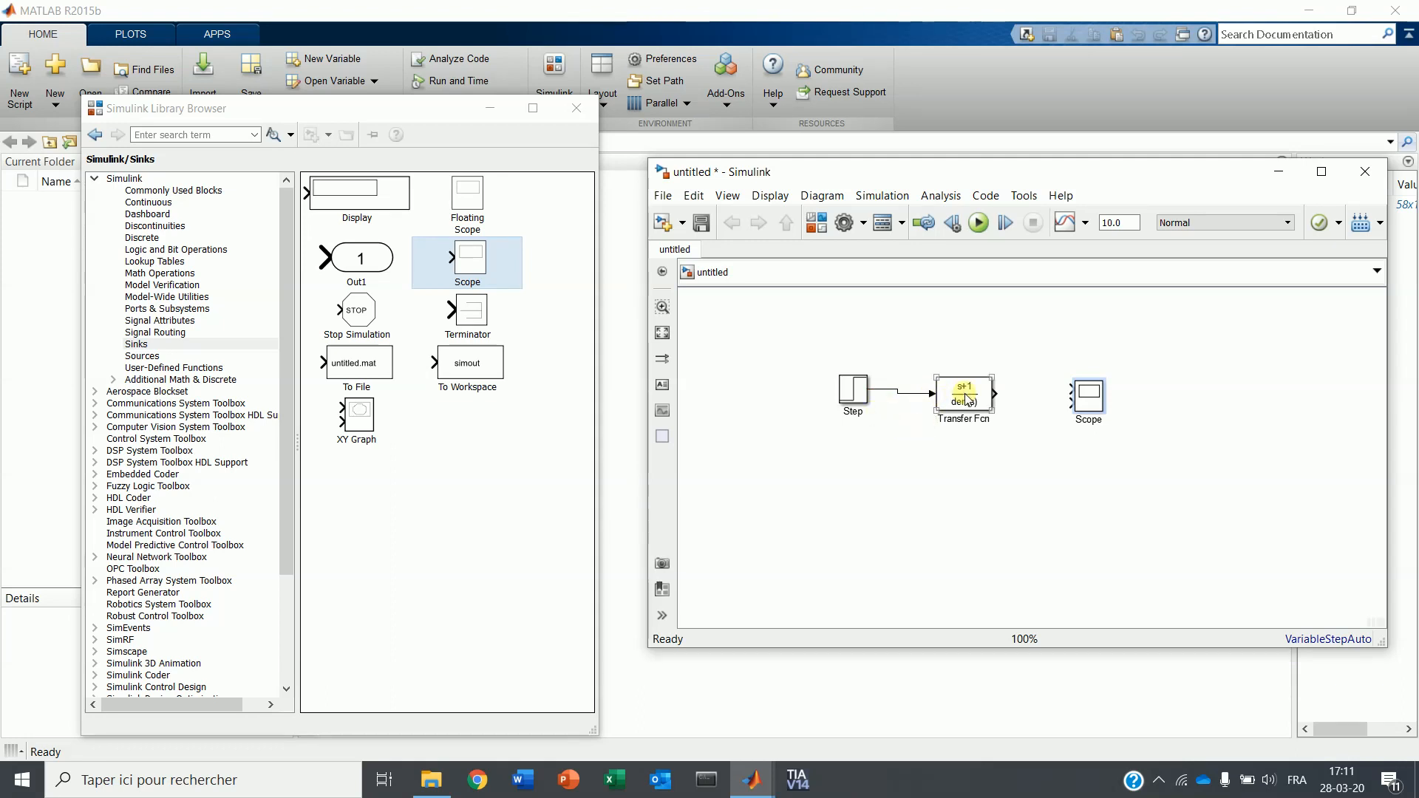
left_click_drag(996, 392, 897, 389)
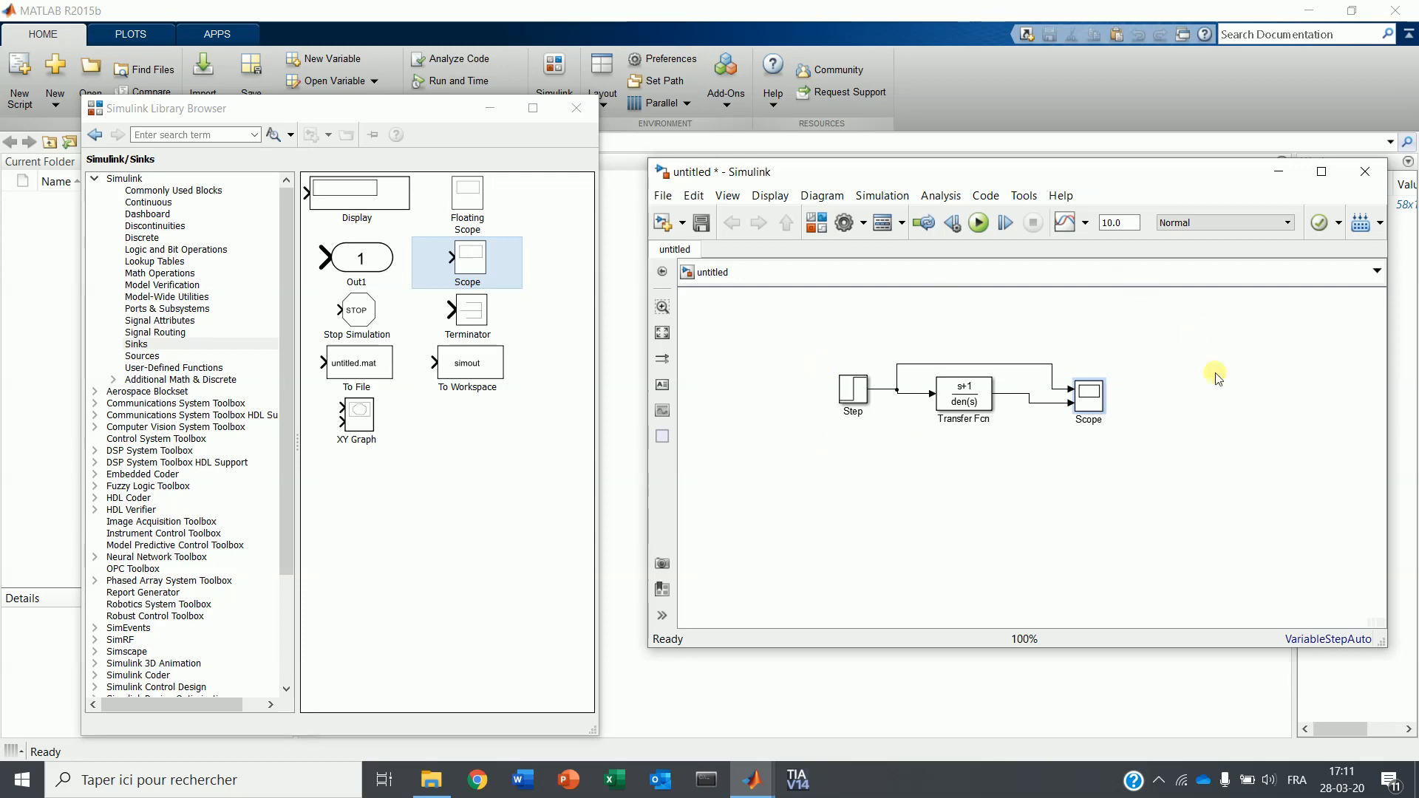
Run the simulation and open the Scope plot, moving its window clear of the block diagram
left_click(980, 223)
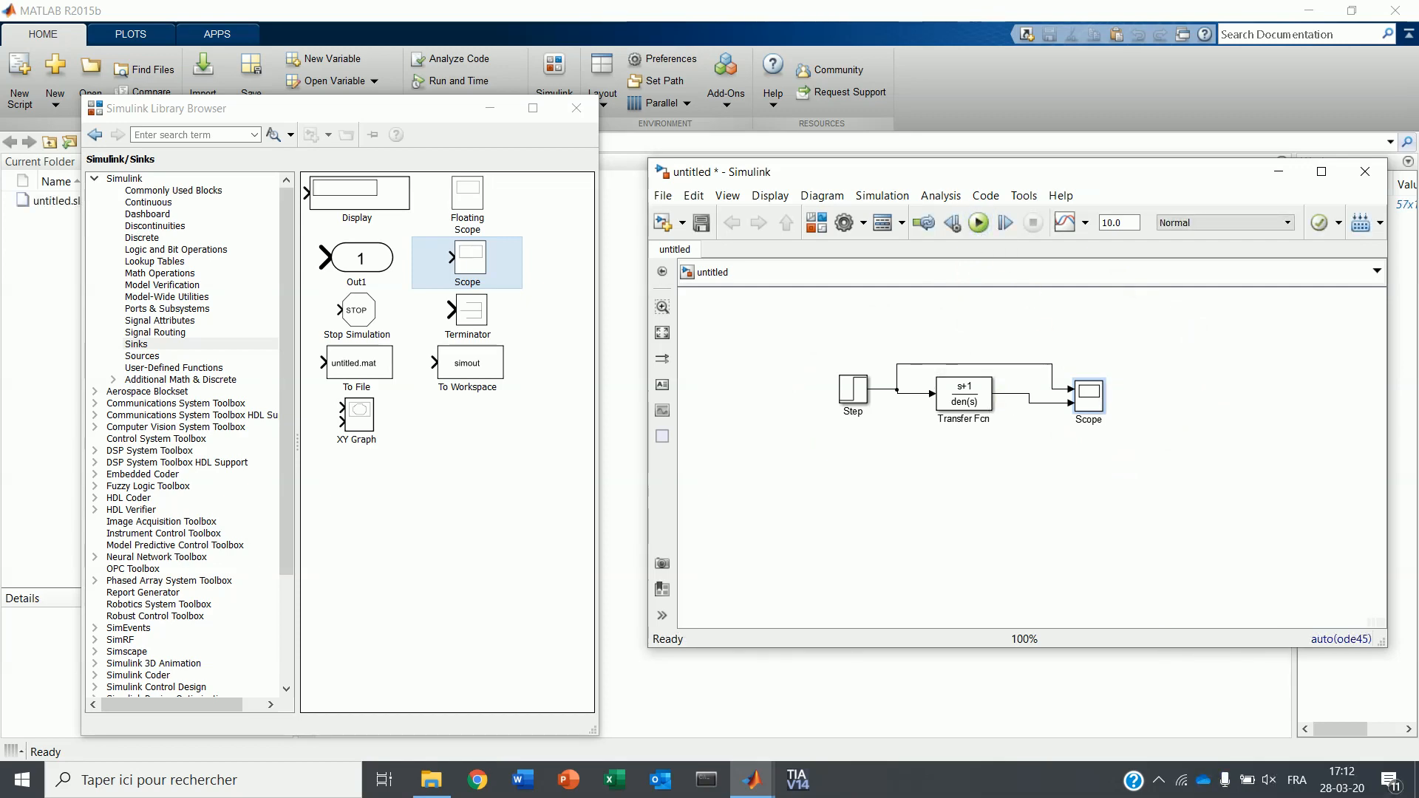
left_click(1089, 401)
double_click(1089, 399)
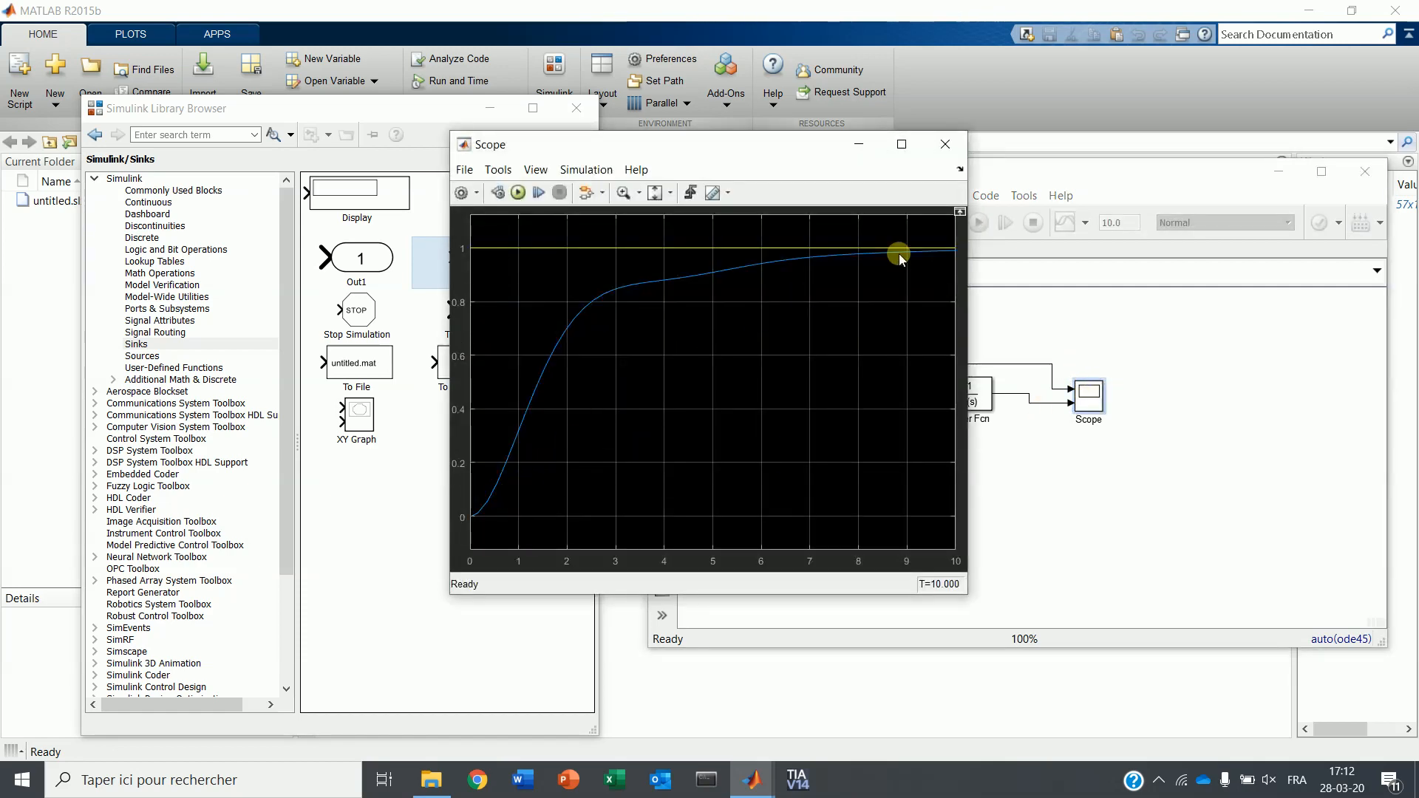
left_click_drag(803, 152, 608, 177)
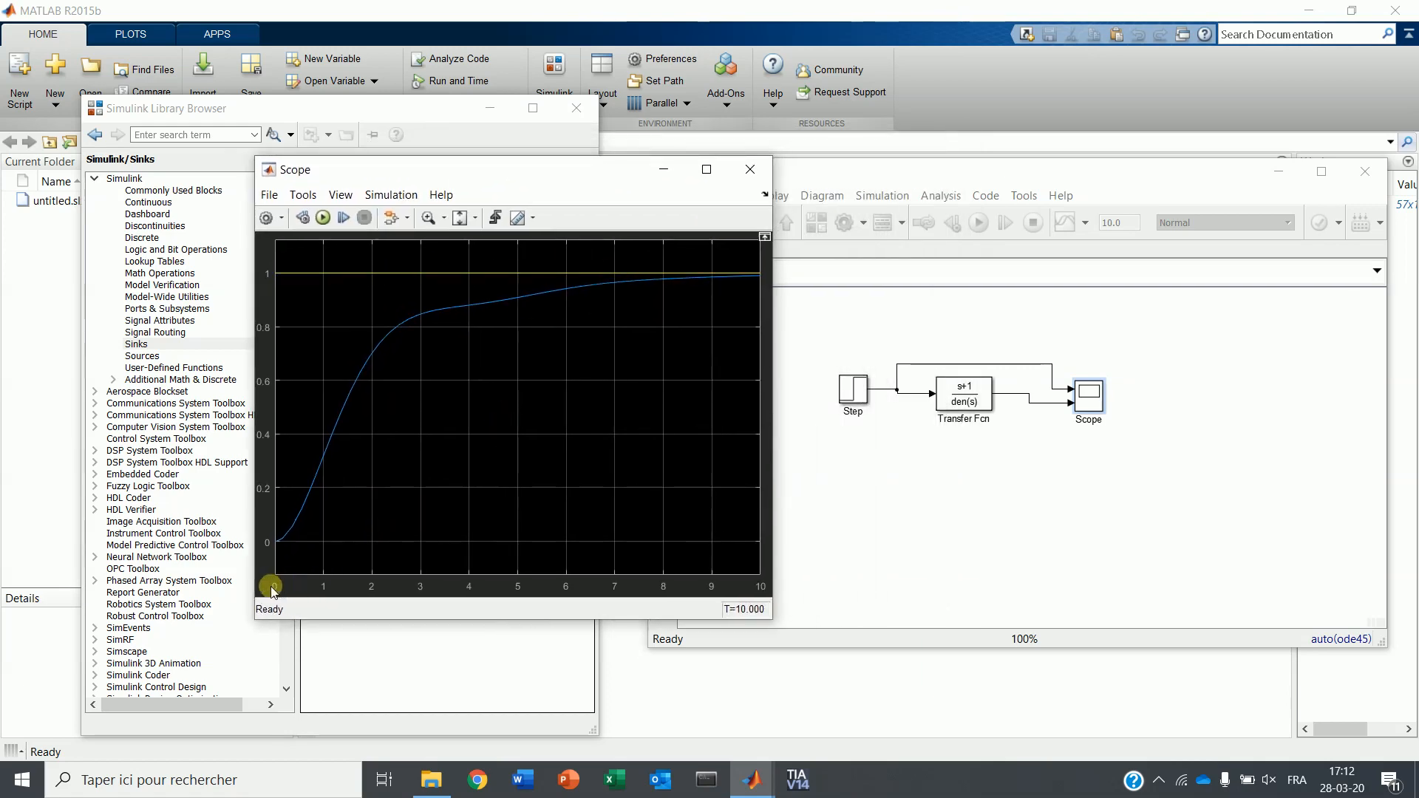
Set the simulation stop time to 20, rerun the model, view the Scope response and return to the block diagram
left_click(979, 518)
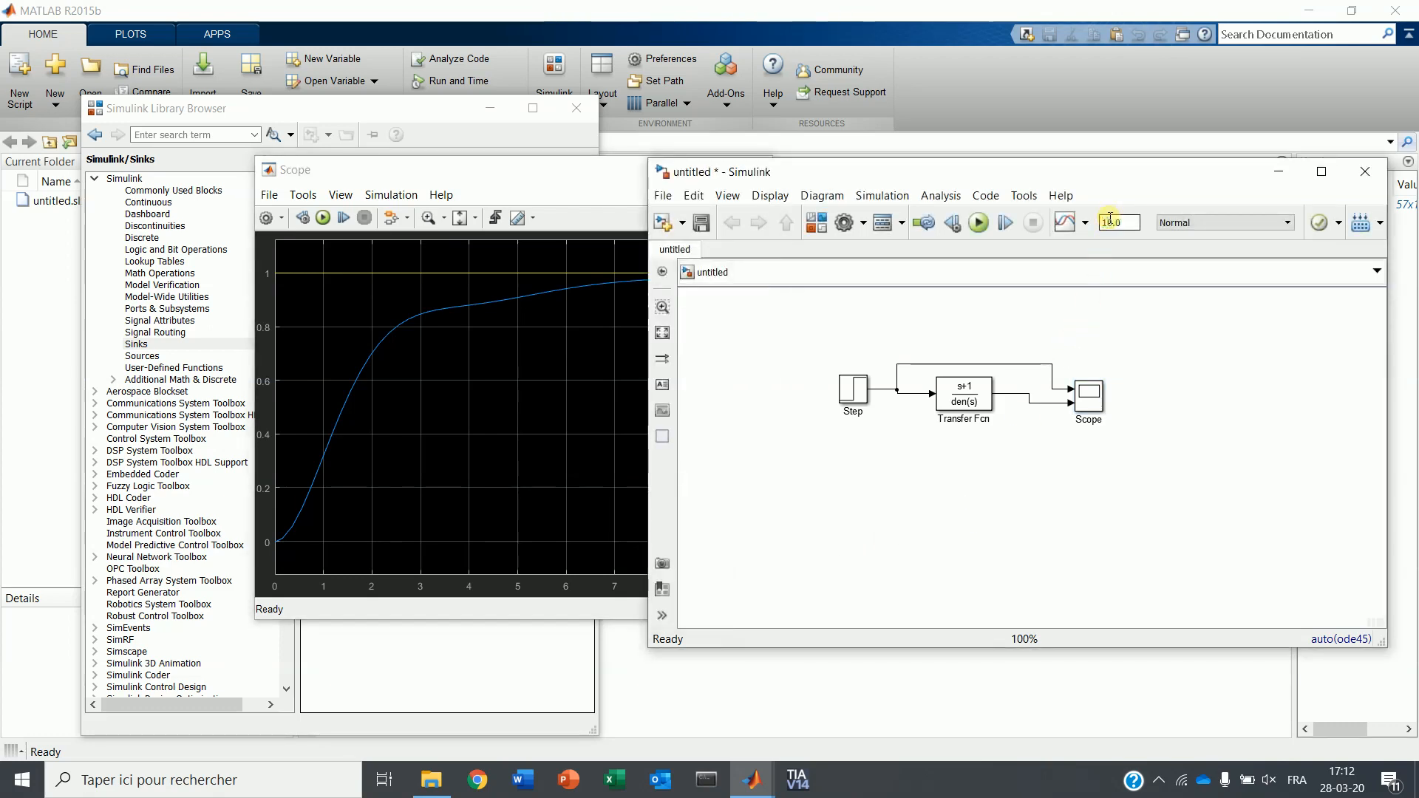
left_click(980, 223)
left_click_drag(574, 170, 438, 178)
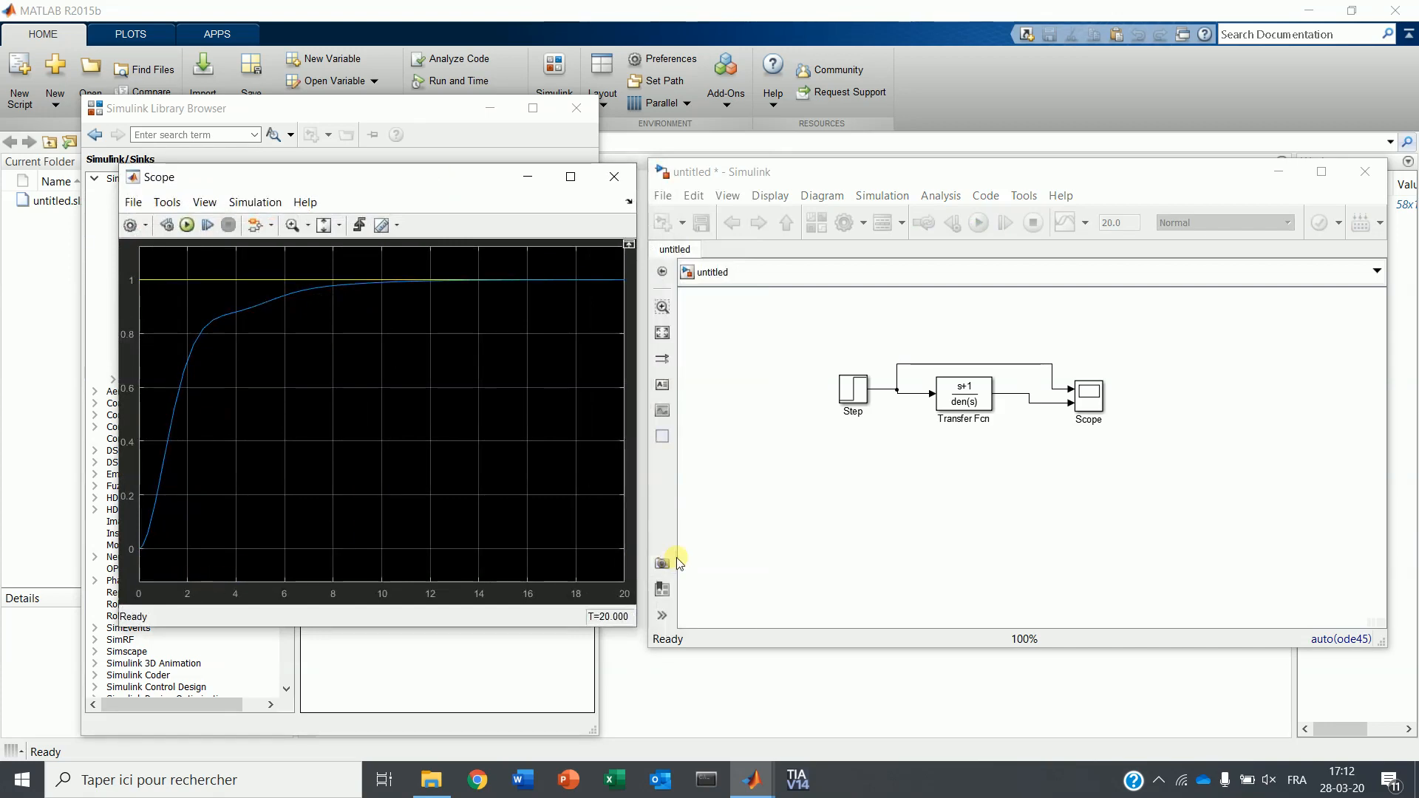
left_click_drag(453, 194, 1229, 335)
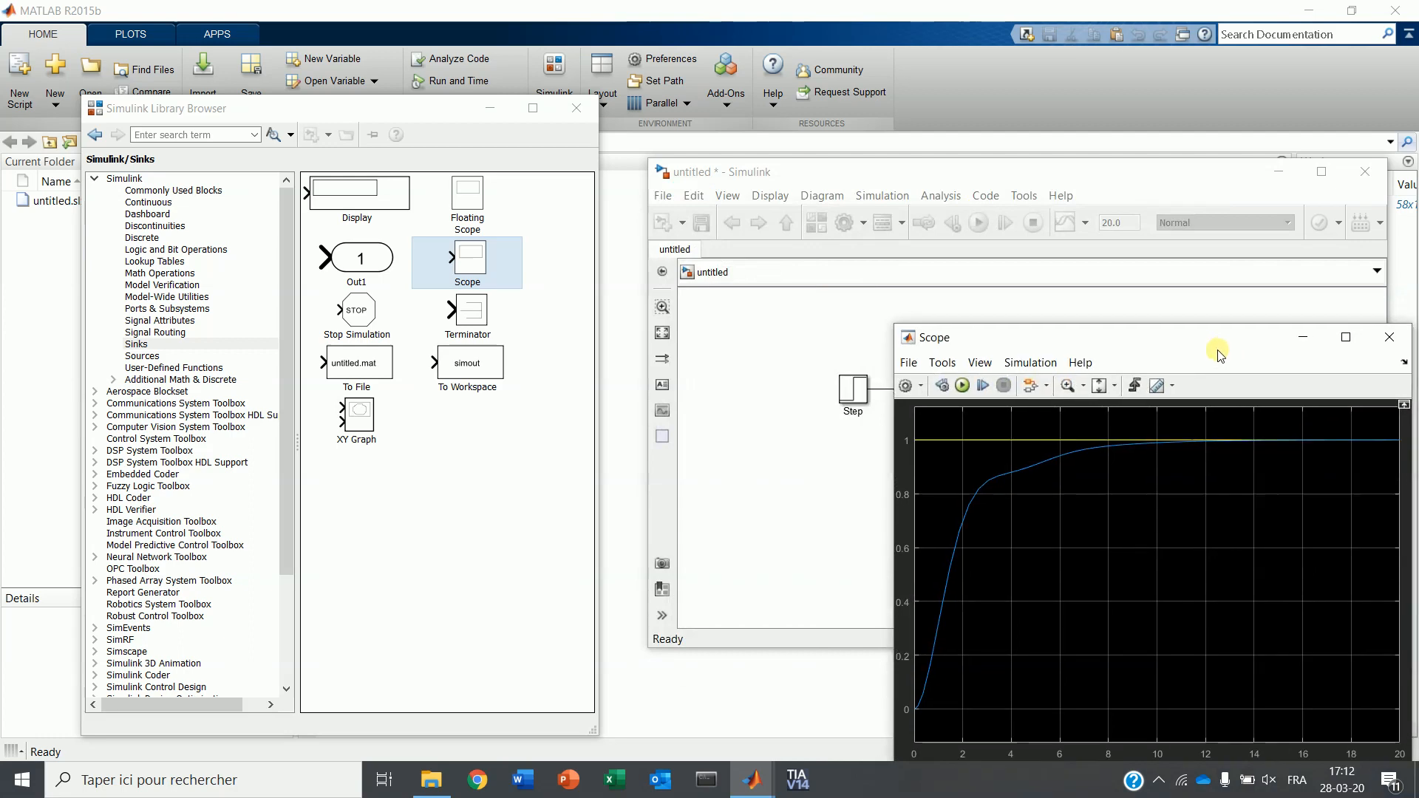
left_click(1324, 333)
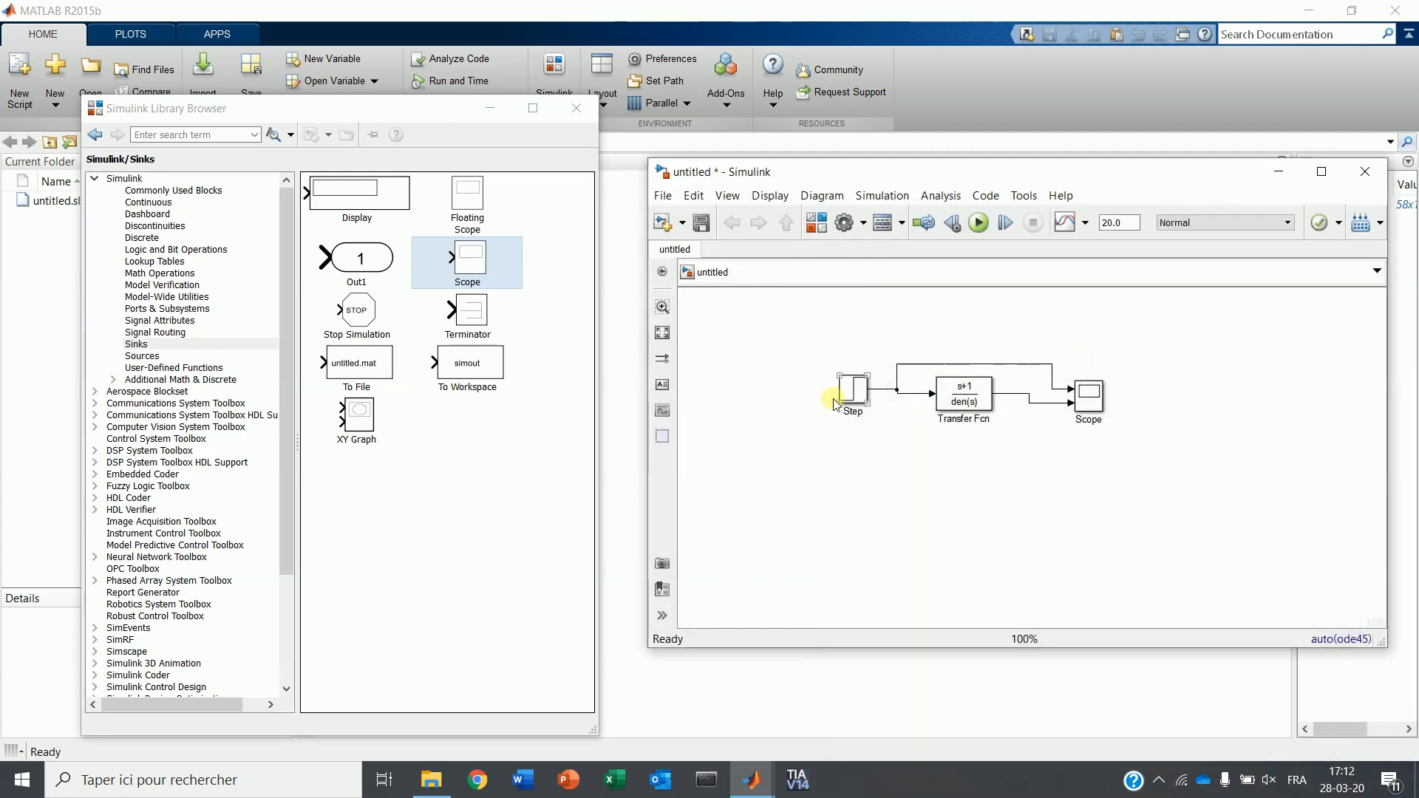
Browse the Simulink Sources library for other input signal blocks
left_click(185, 357)
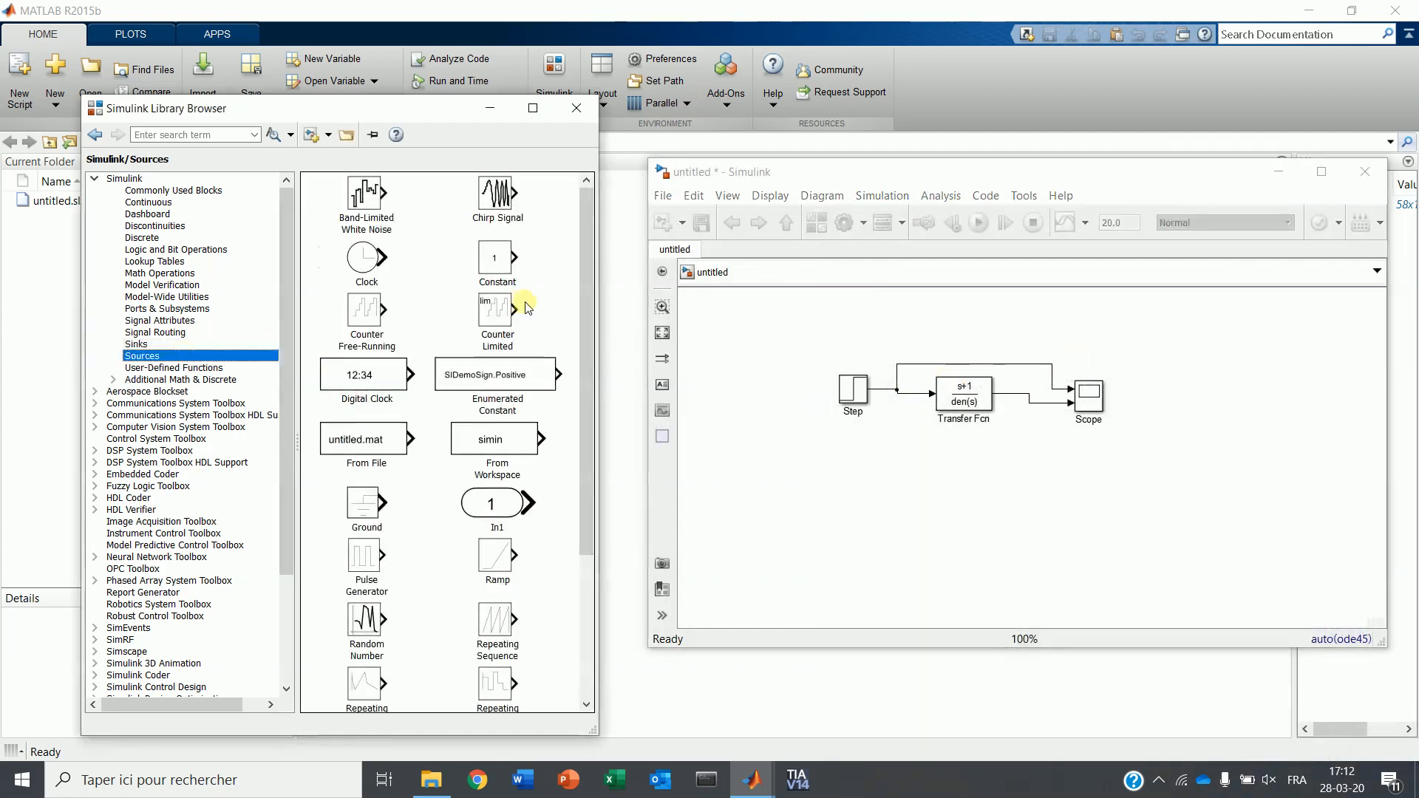
left_click_drag(583, 303, 580, 441)
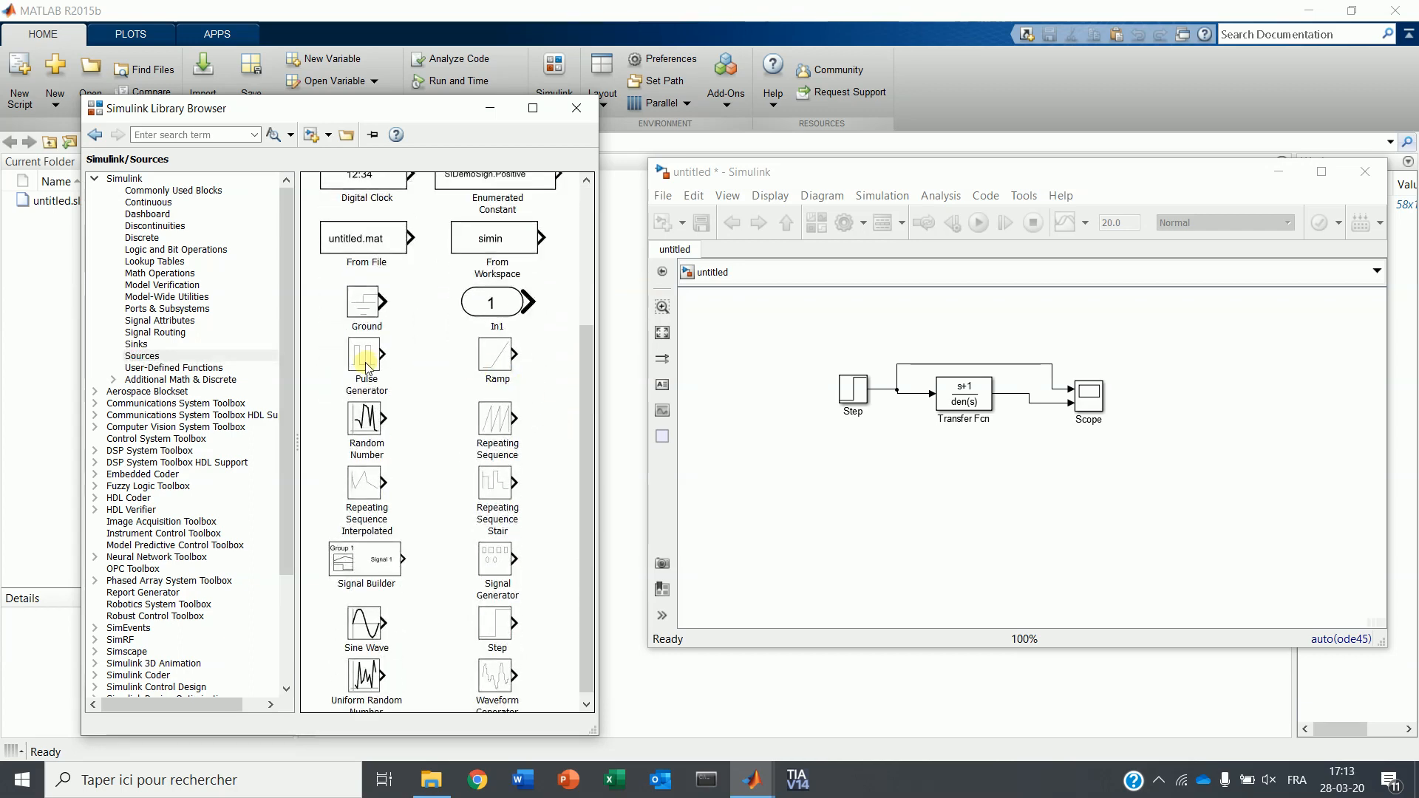
left_click_drag(579, 369, 582, 390)
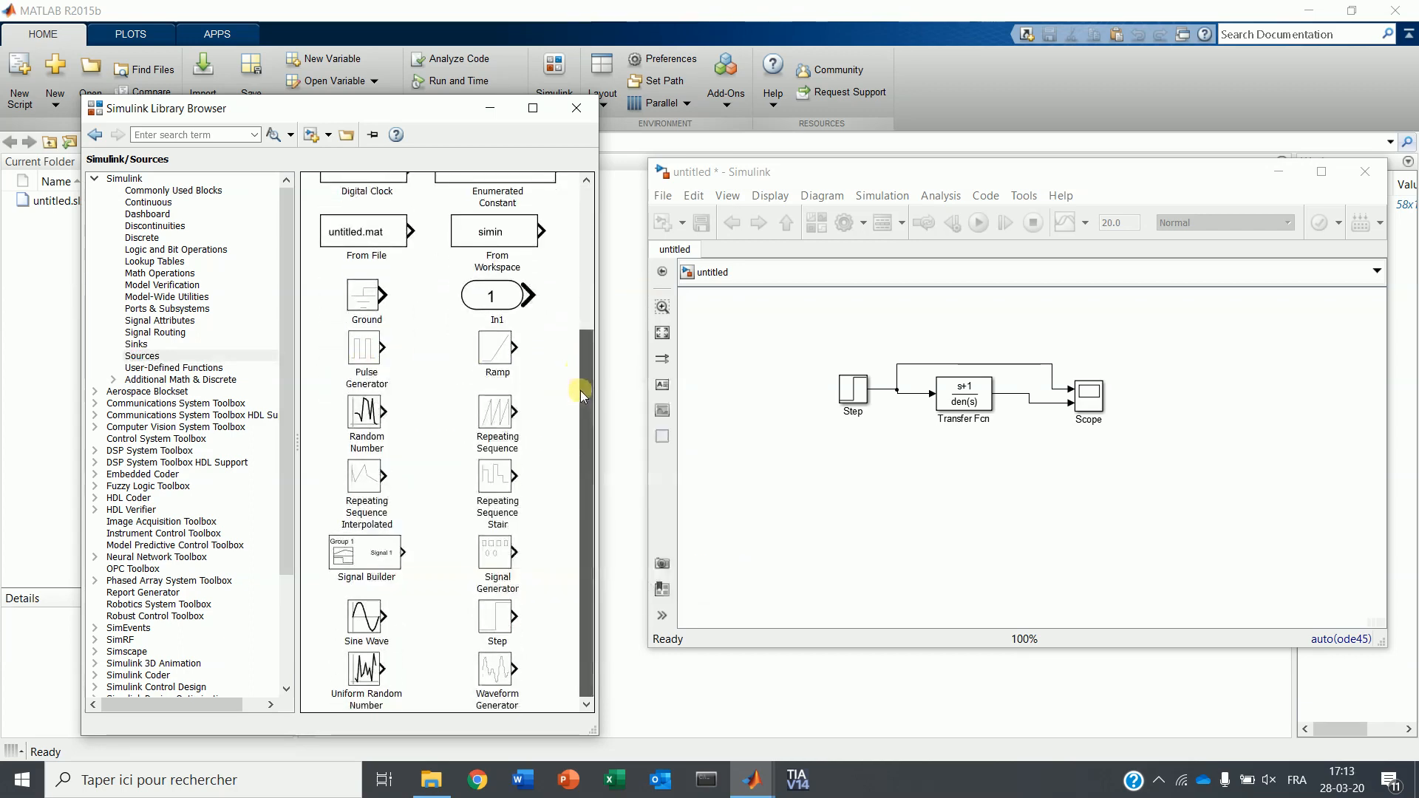